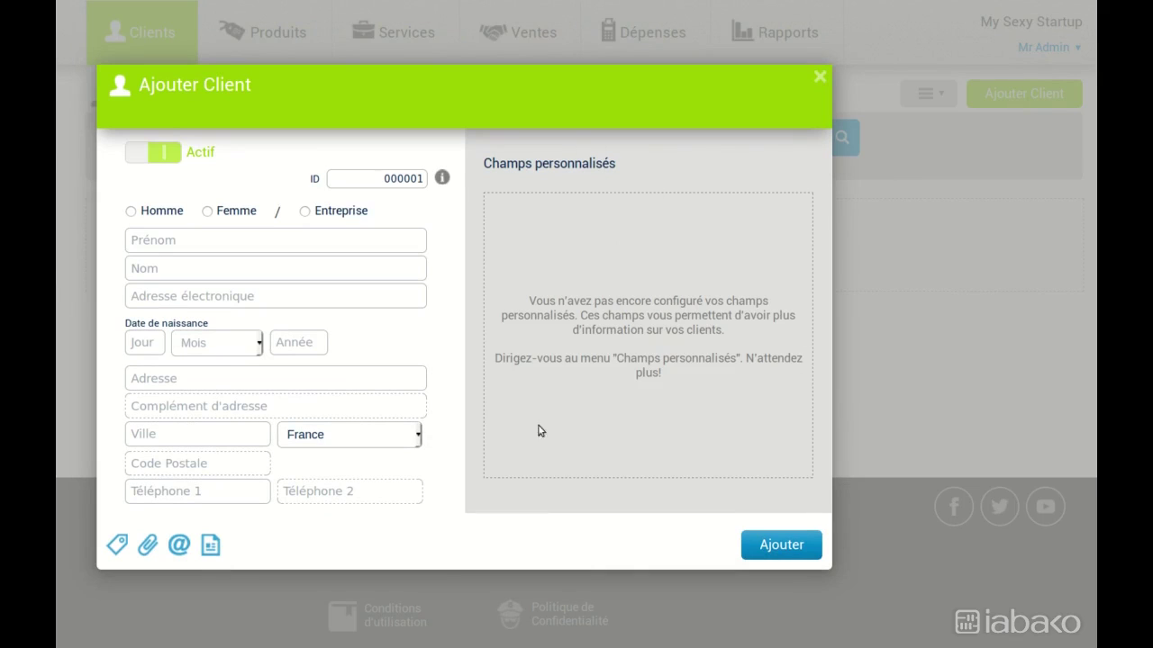
Close the new client form, open the client custom fields settings, and add a new custom field.
click(817, 81)
click(1044, 47)
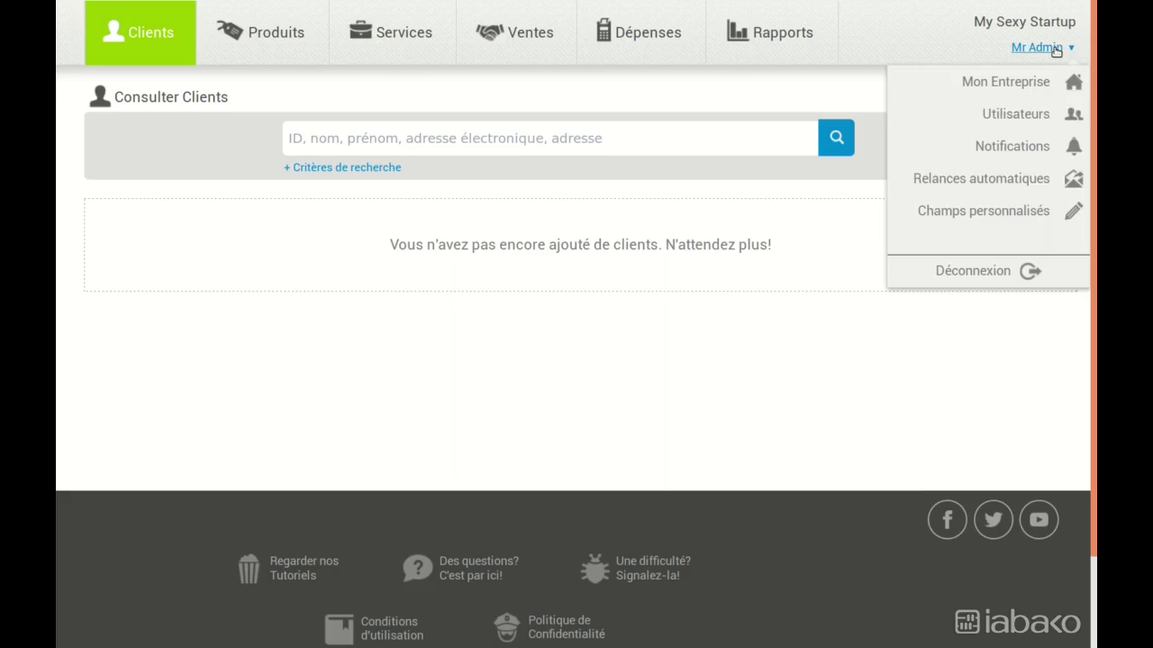
click(1012, 217)
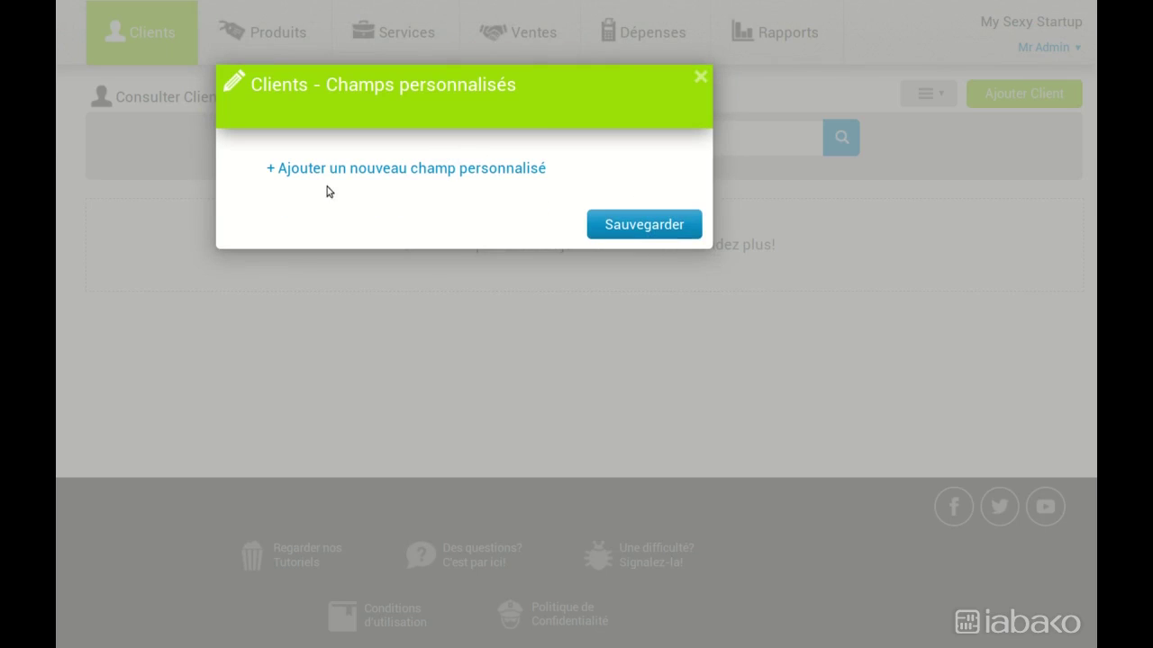
click(317, 171)
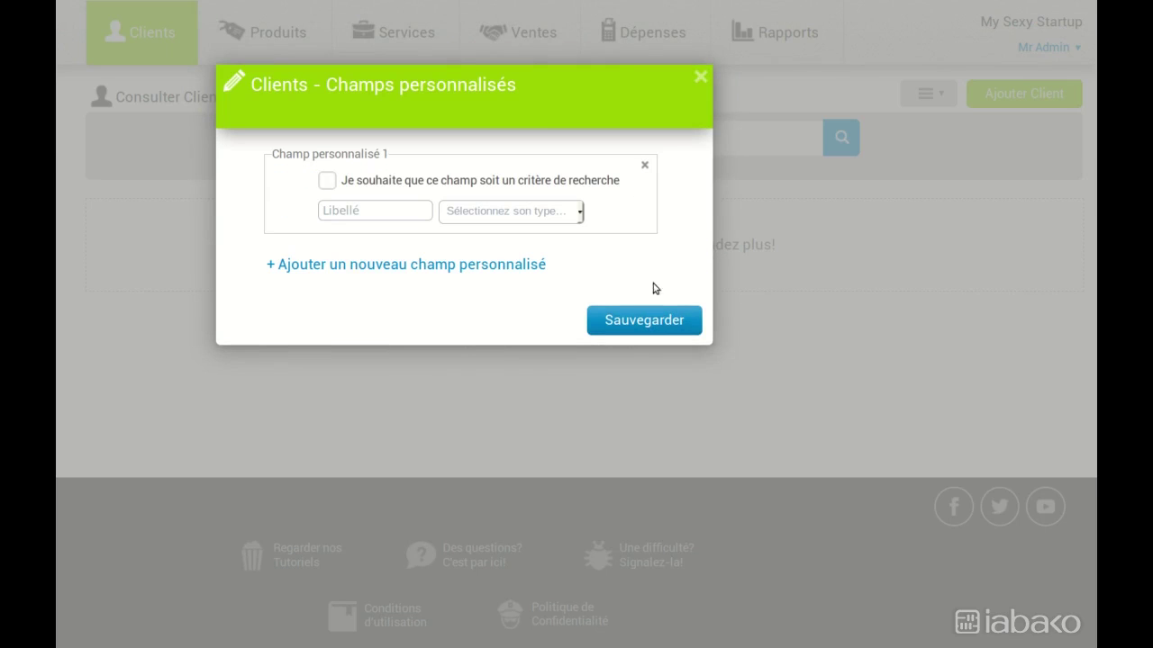
click(557, 216)
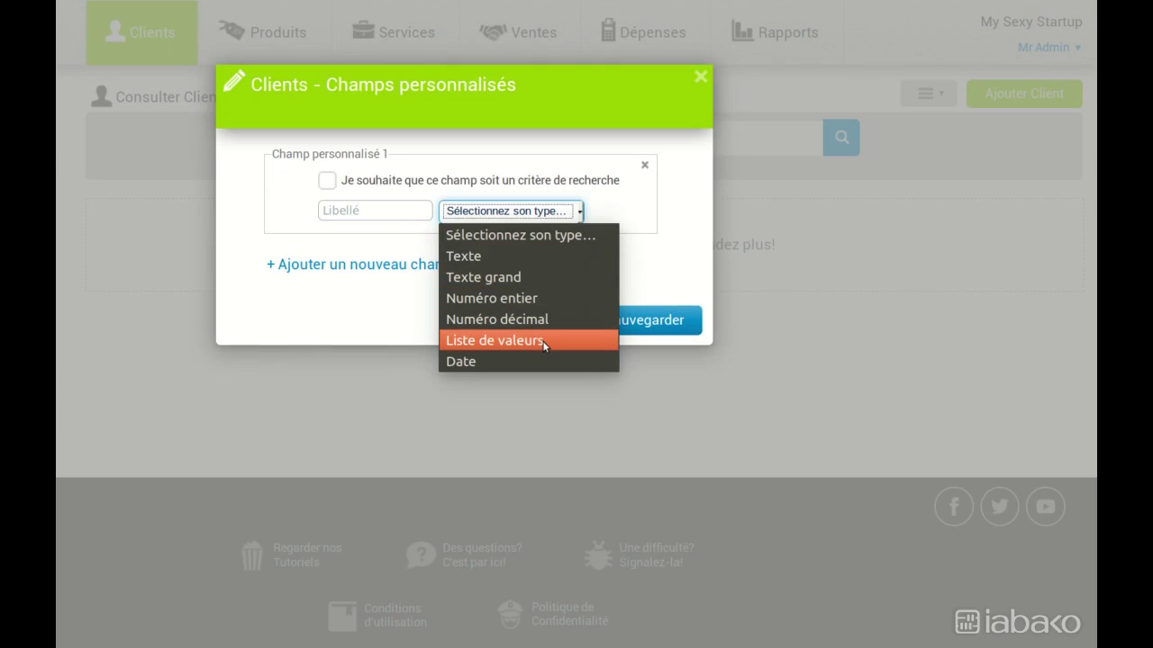
click(674, 261)
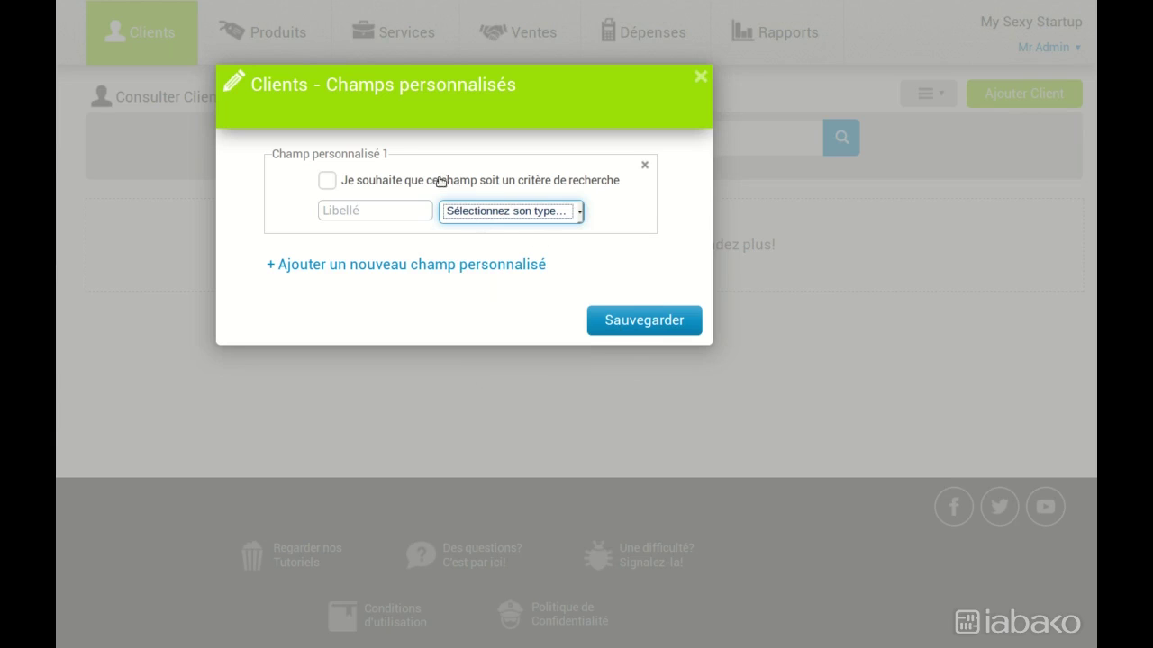
click(543, 185)
click(540, 184)
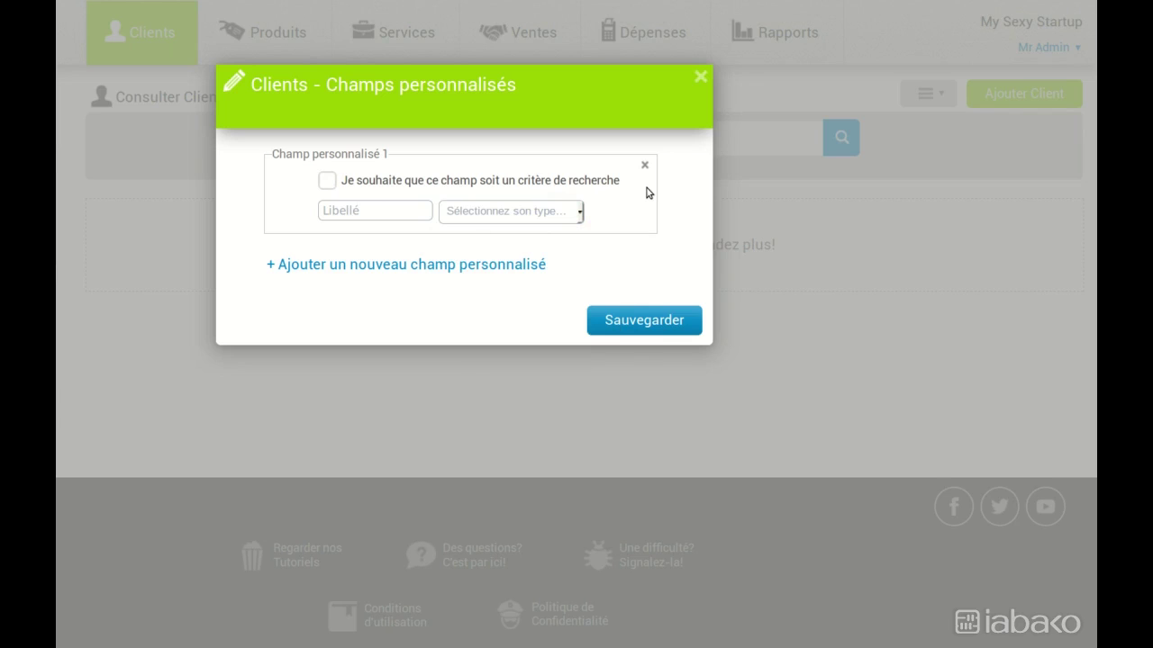
Label the custom field "Commentaire", set its type to Texte grand, and save the custom fields.
click(372, 214)
text(Commentaire)
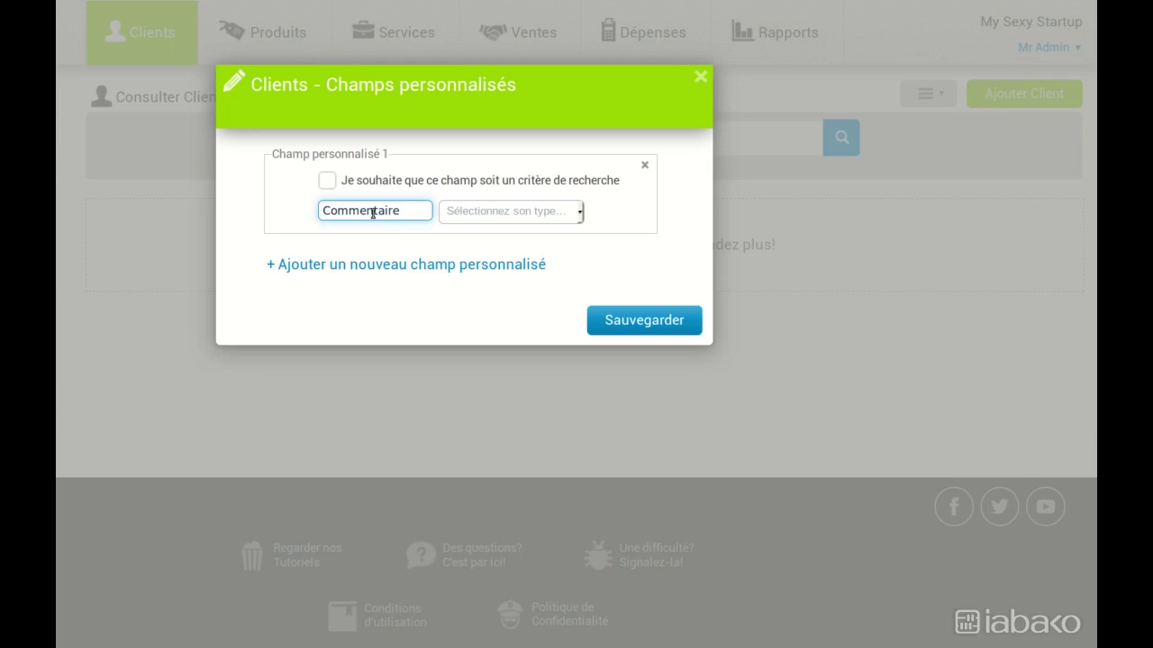
click(539, 217)
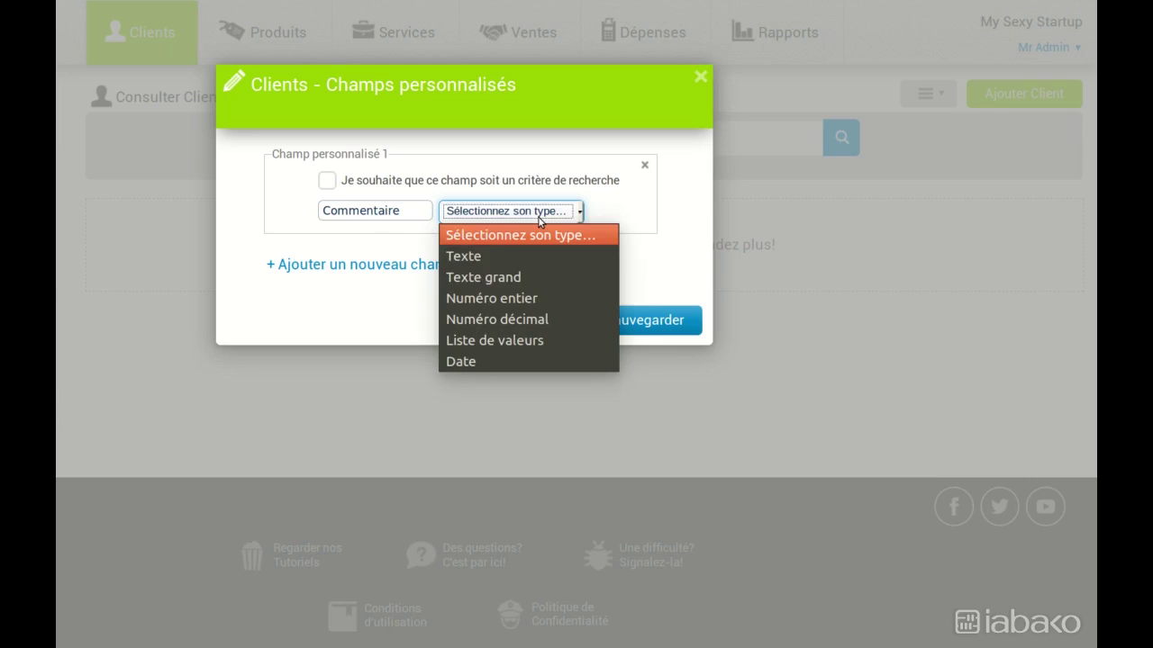
click(536, 277)
click(637, 318)
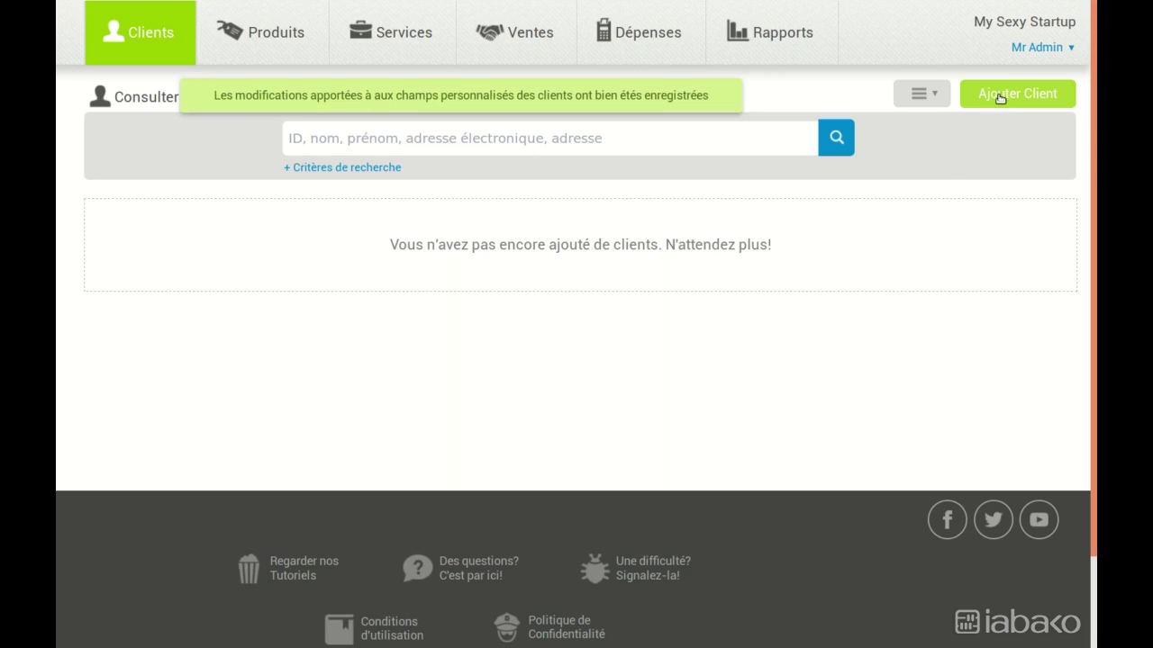
Open a new client form, try the Commentaire field with the sample text "qsdqsdqsdqd", and close the form without adding the client.
click(1000, 96)
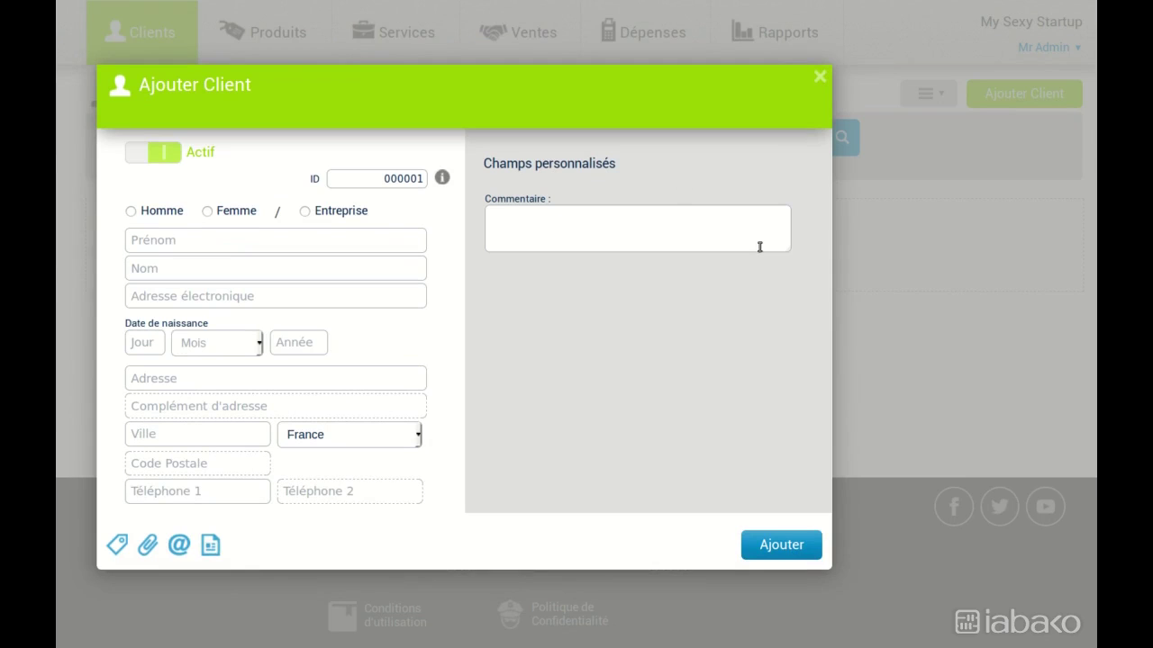
click(515, 227)
text(qsdqsdqsdqd)
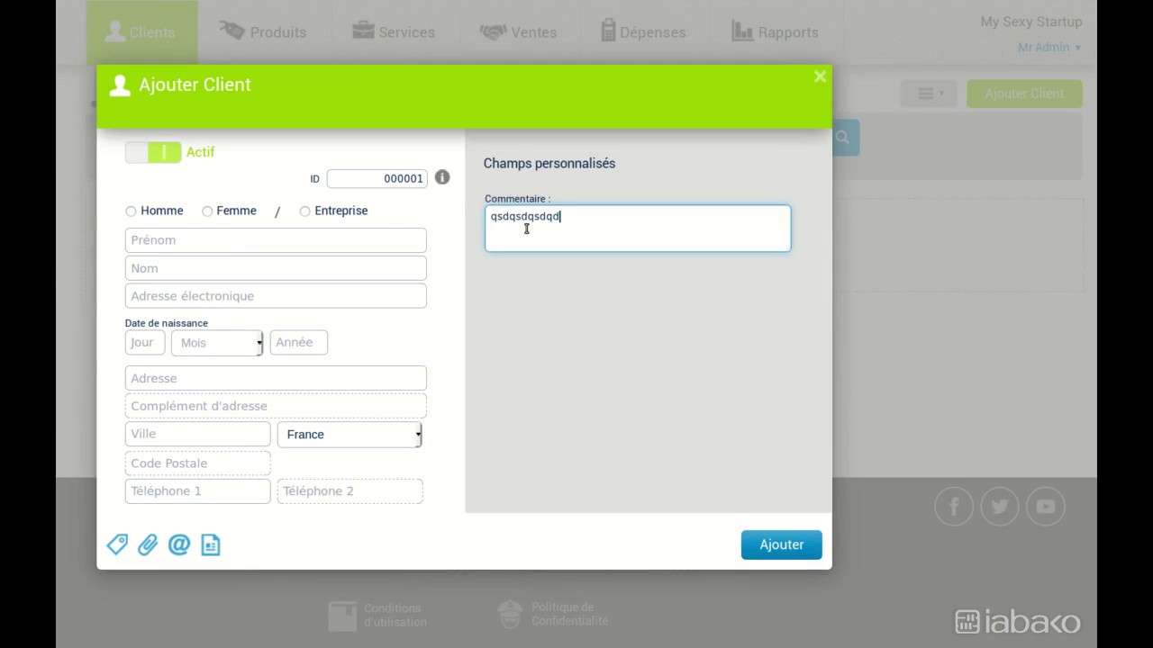
click(760, 287)
click(820, 78)
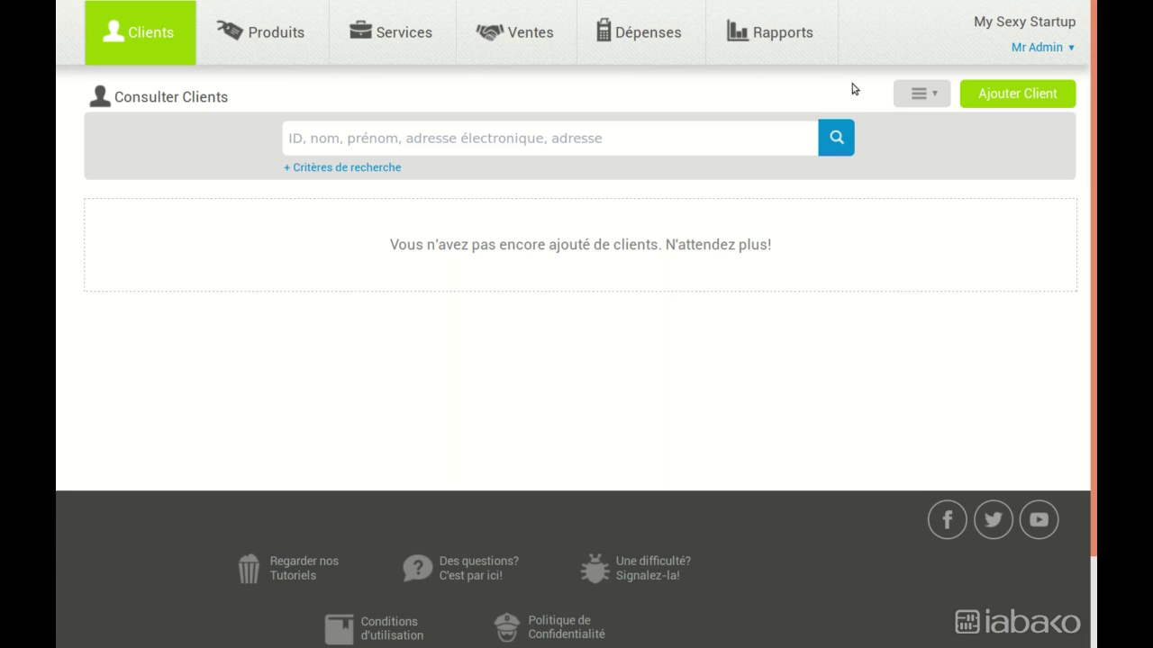
Reopen the client custom fields settings and add two more custom fields.
click(1036, 47)
click(1023, 217)
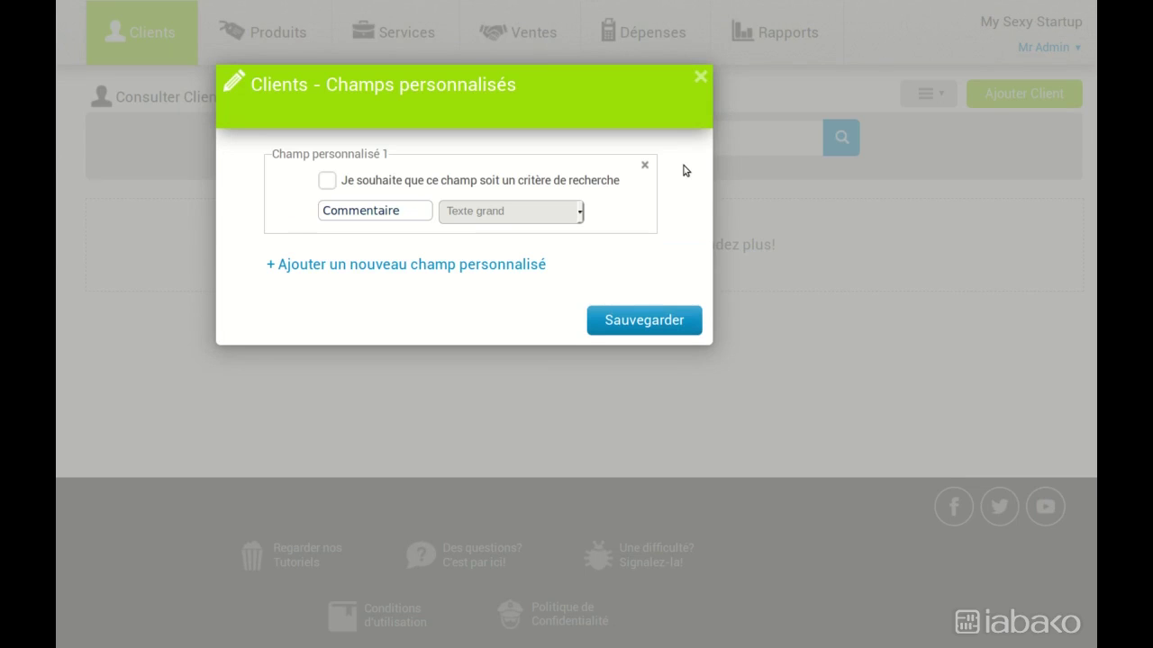
click(427, 272)
click(416, 361)
Label the second custom field "Date de création" and the third "Nombre de salarié".
click(382, 308)
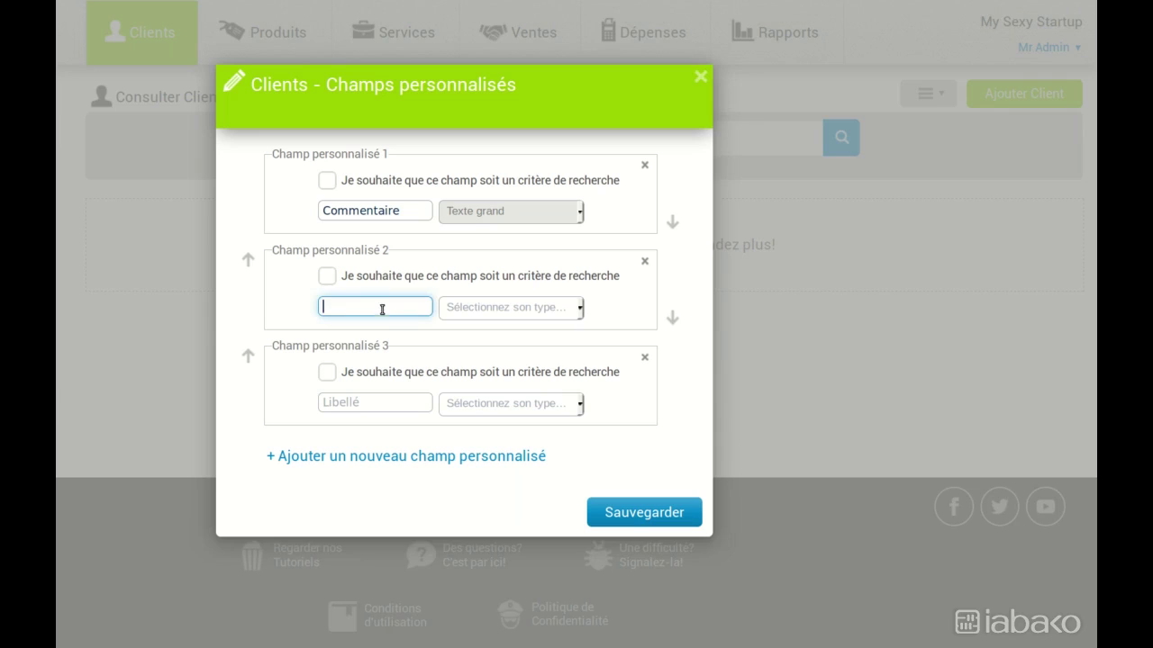
text(Date de création)
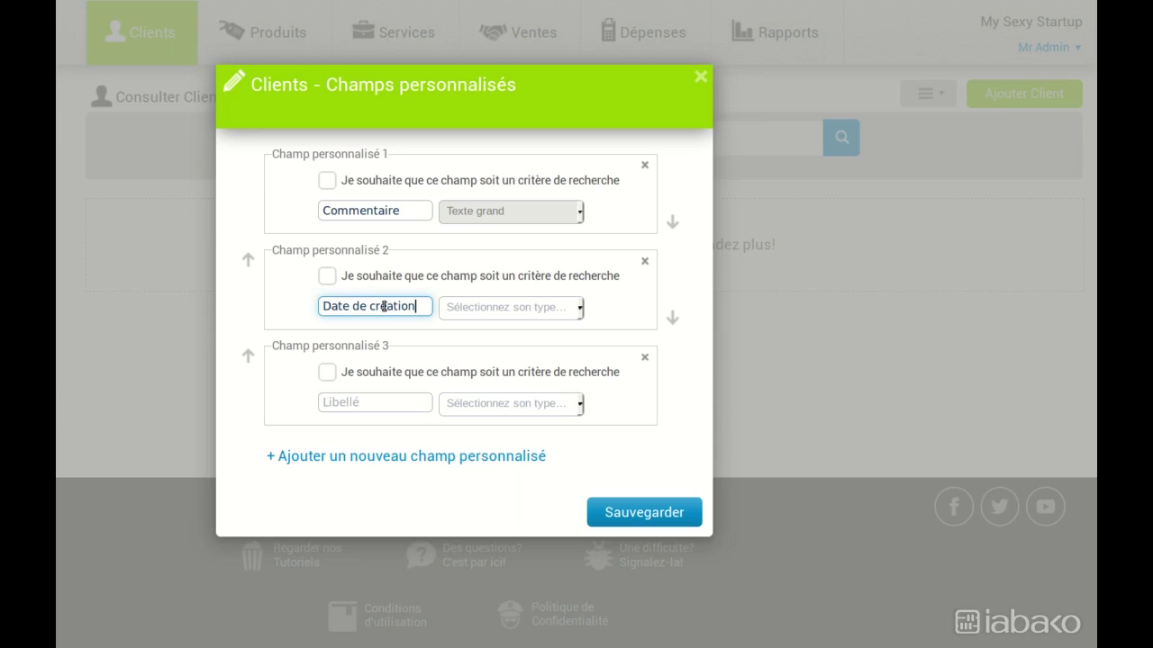
click(394, 398)
text(Nombre )
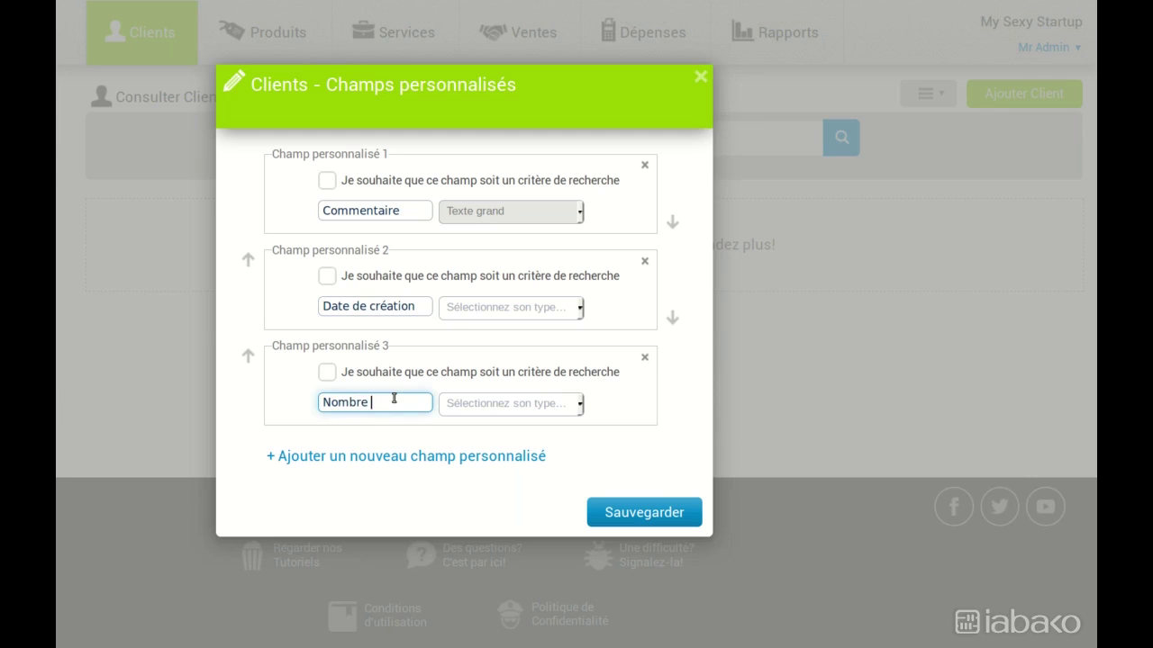
text(de salarié)
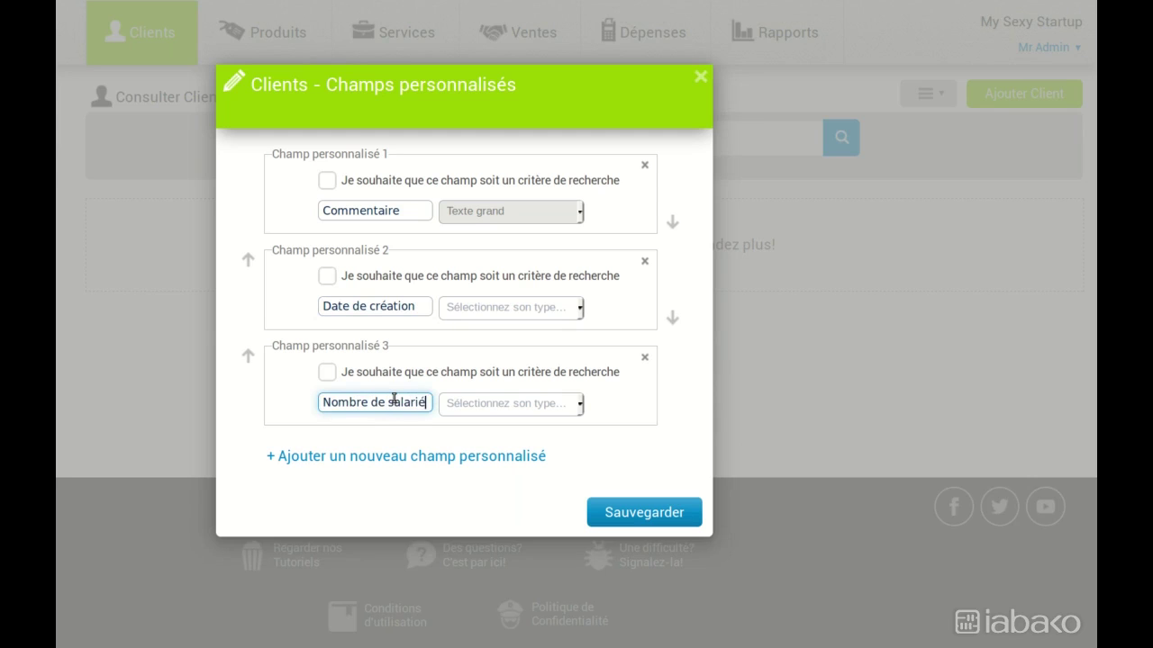
Set the type of Date de création to Date and of Nombre de salarié to Numéro entier.
click(578, 307)
click(529, 457)
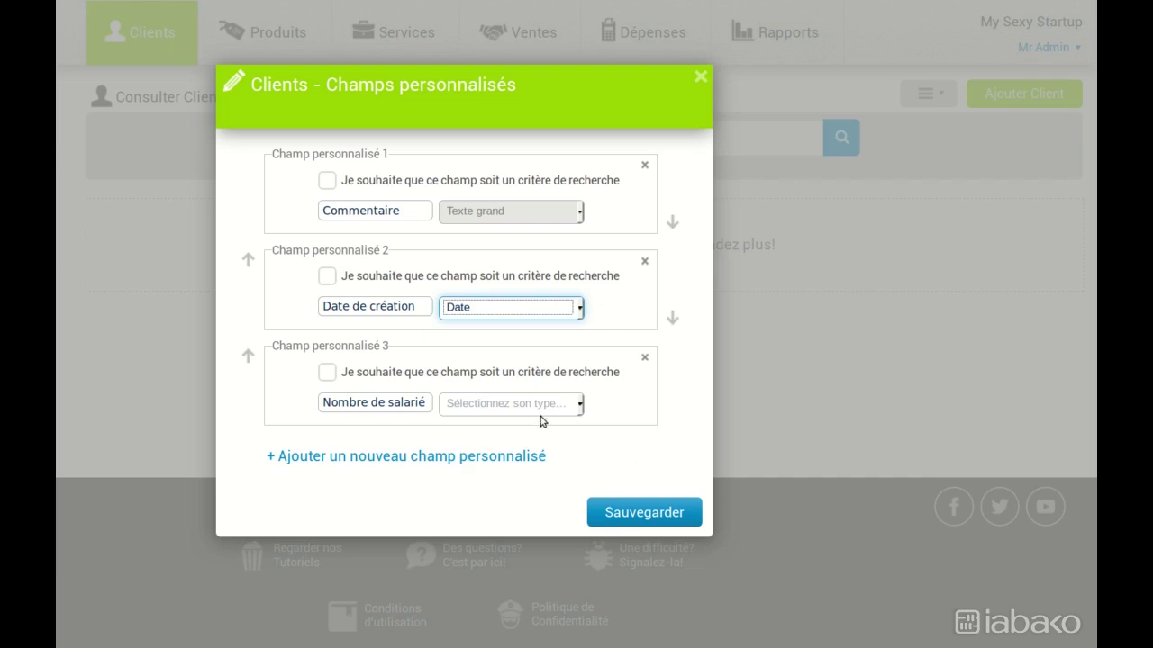
click(580, 403)
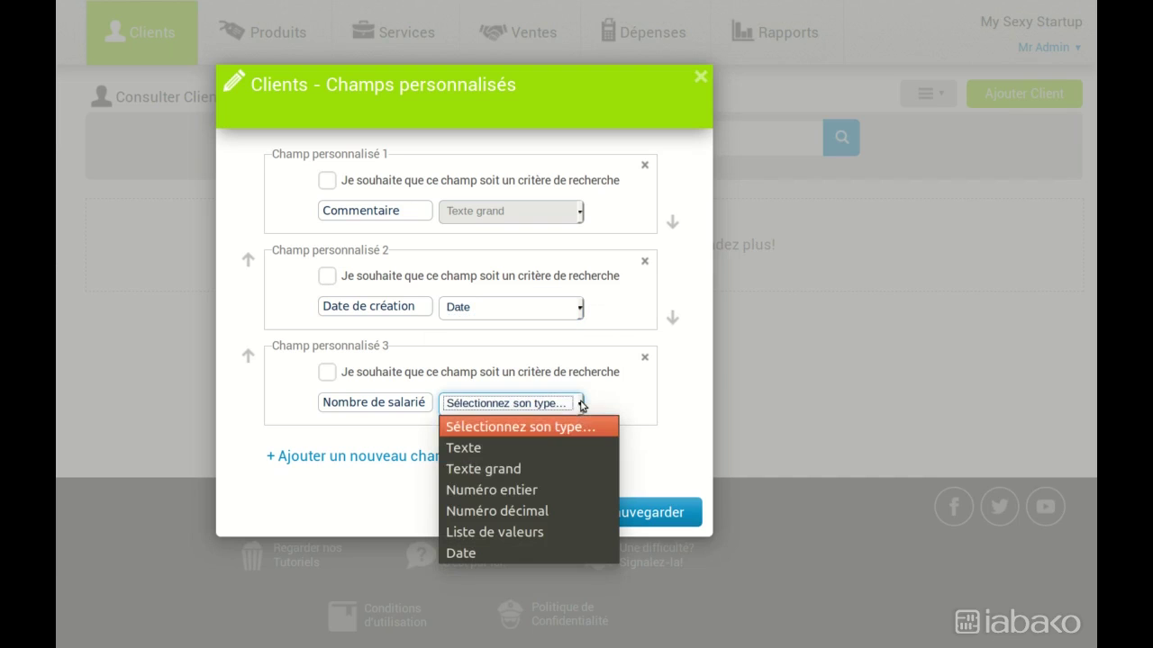
click(557, 488)
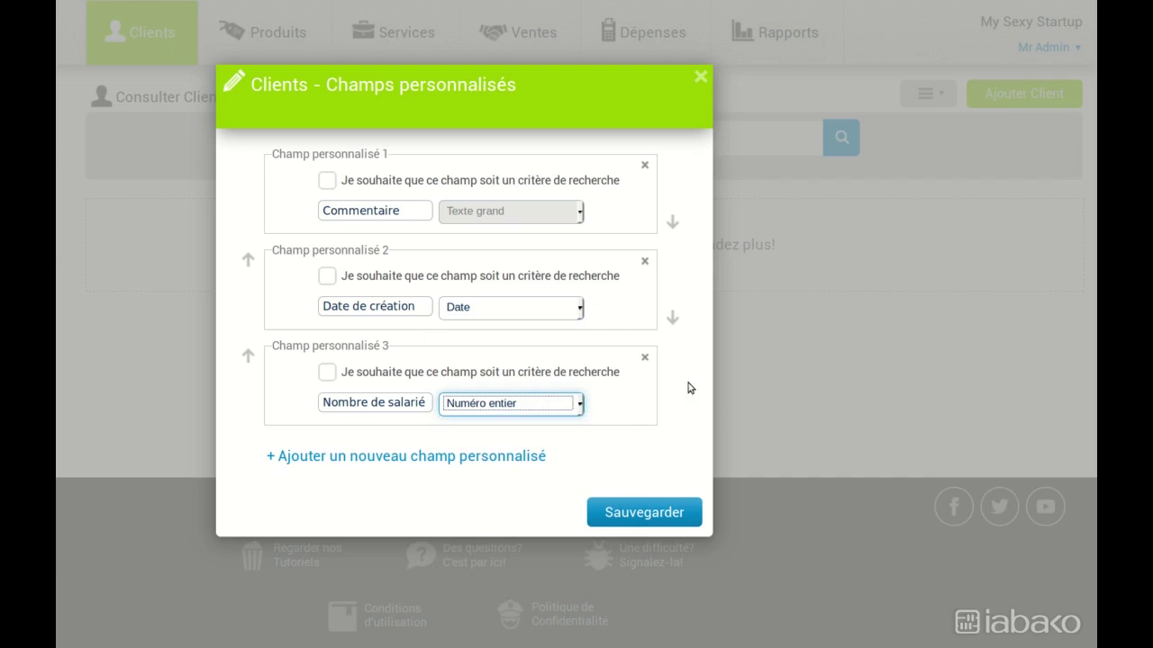
Reorder the custom fields as Date de création, Nombre de salarié, Commentaire, and save them.
click(249, 261)
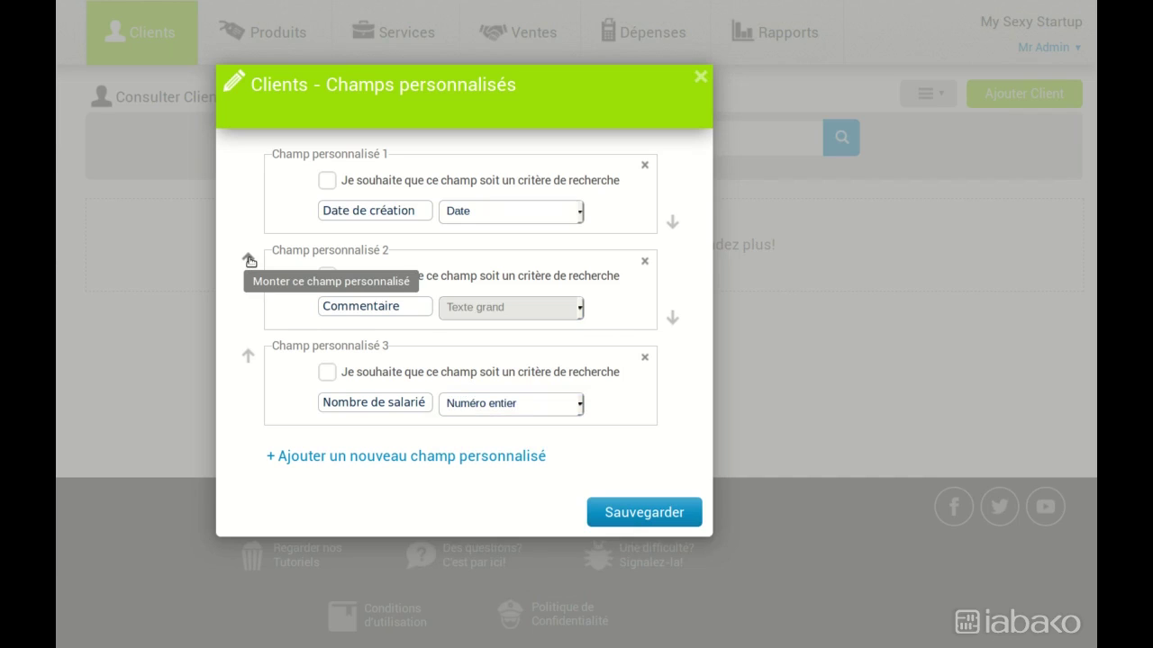
click(671, 319)
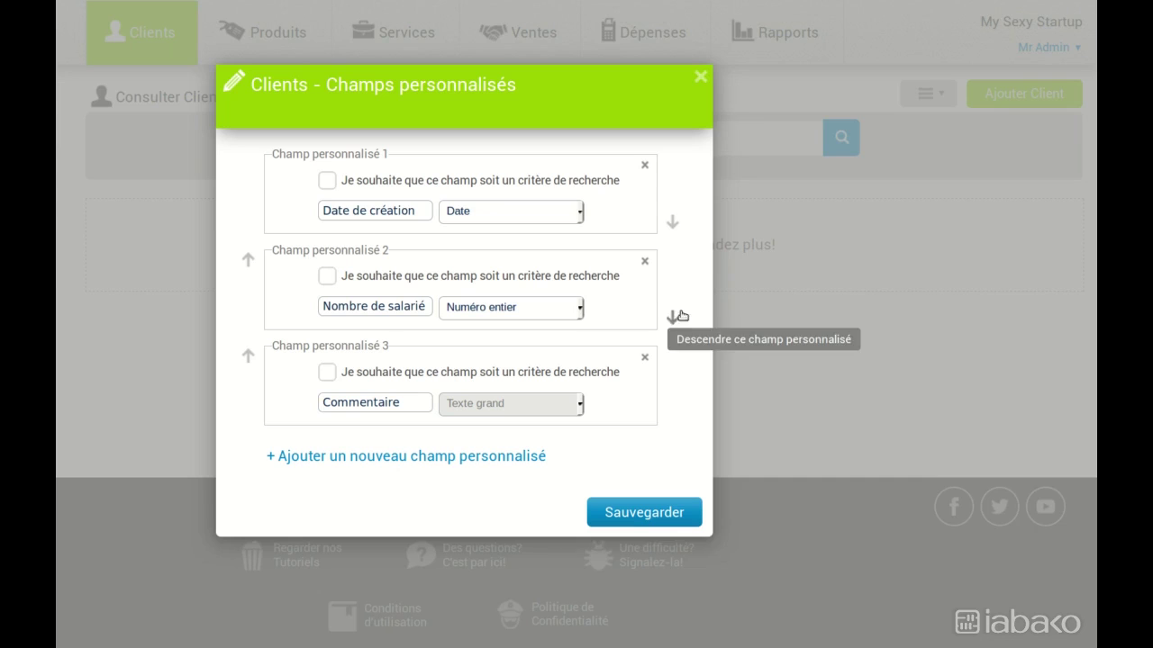
click(643, 506)
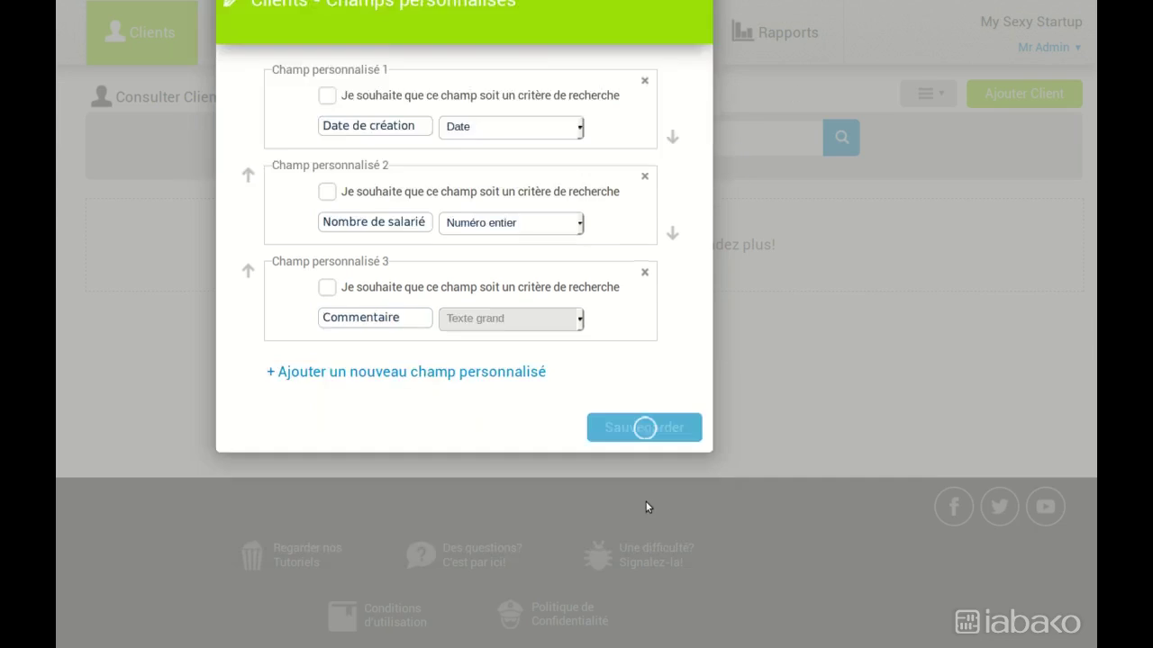
In a new client form, try the Date de création calendar and "test" in Nombre de salarié, clear the entry, and close the form.
click(997, 87)
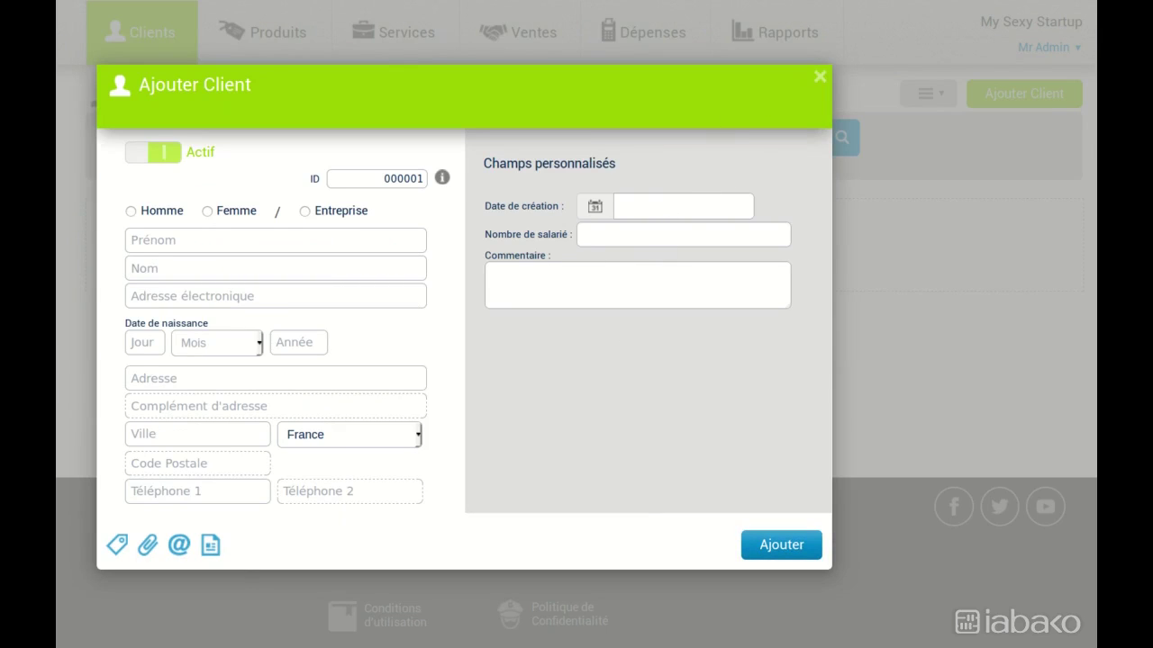
click(659, 204)
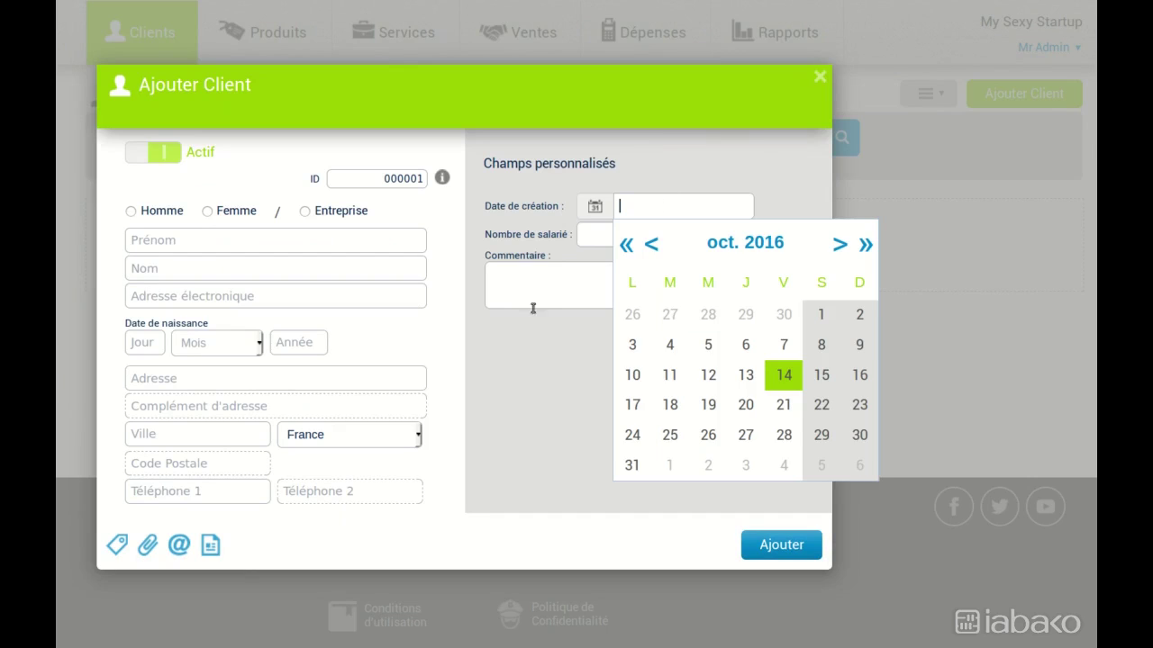
click(595, 236)
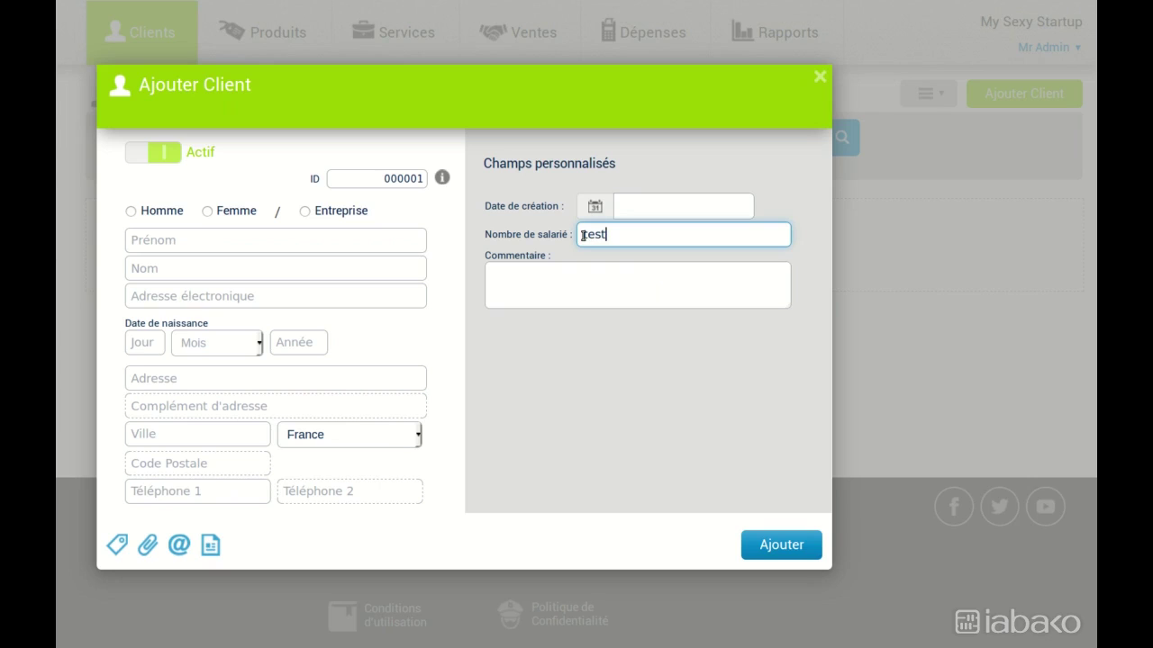
click(618, 348)
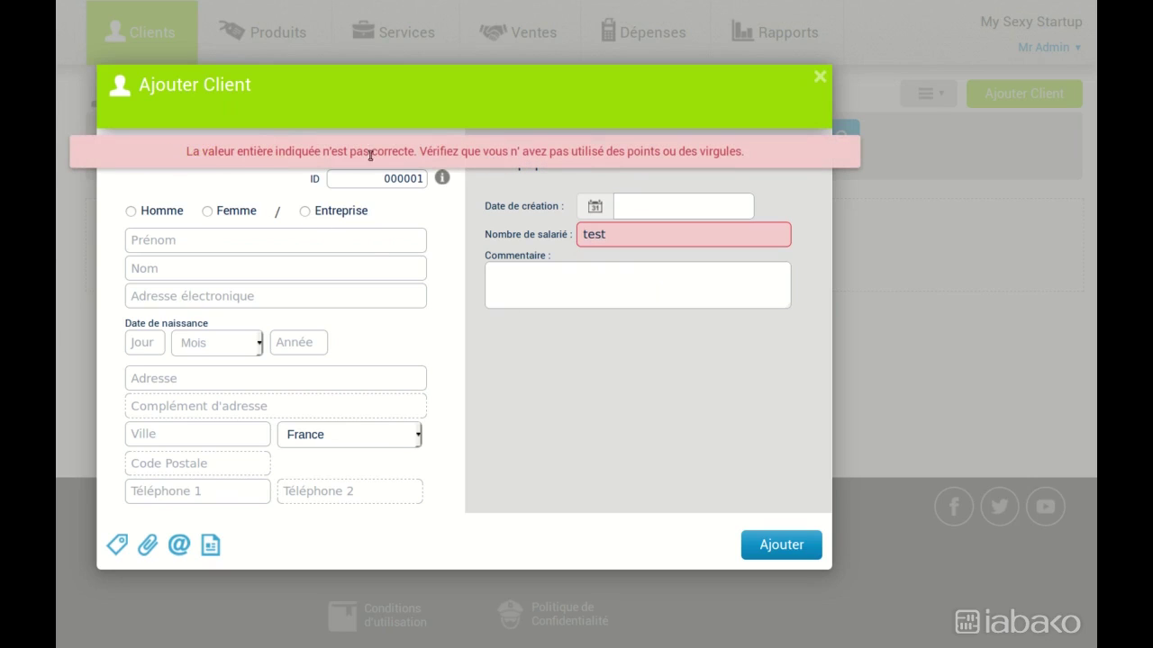
drag(614, 233, 477, 230)
text(20)
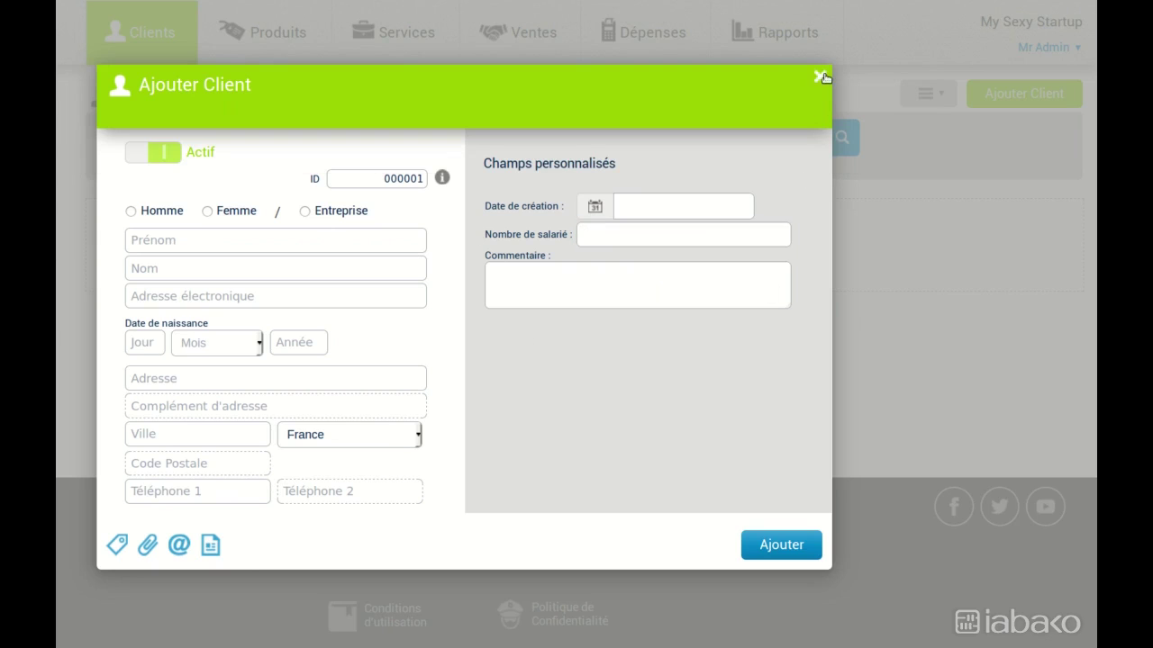
click(820, 77)
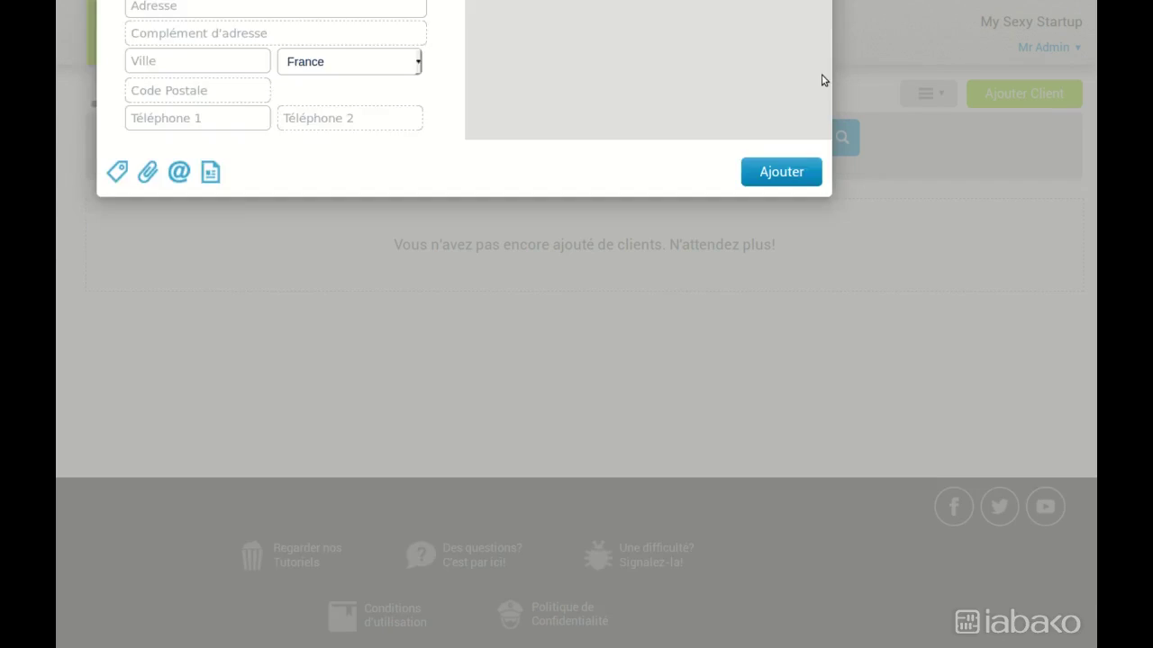
Reopen the client custom fields settings and add a fourth field labelled "Cours" with the type Liste de valeurs.
click(1035, 46)
click(1010, 210)
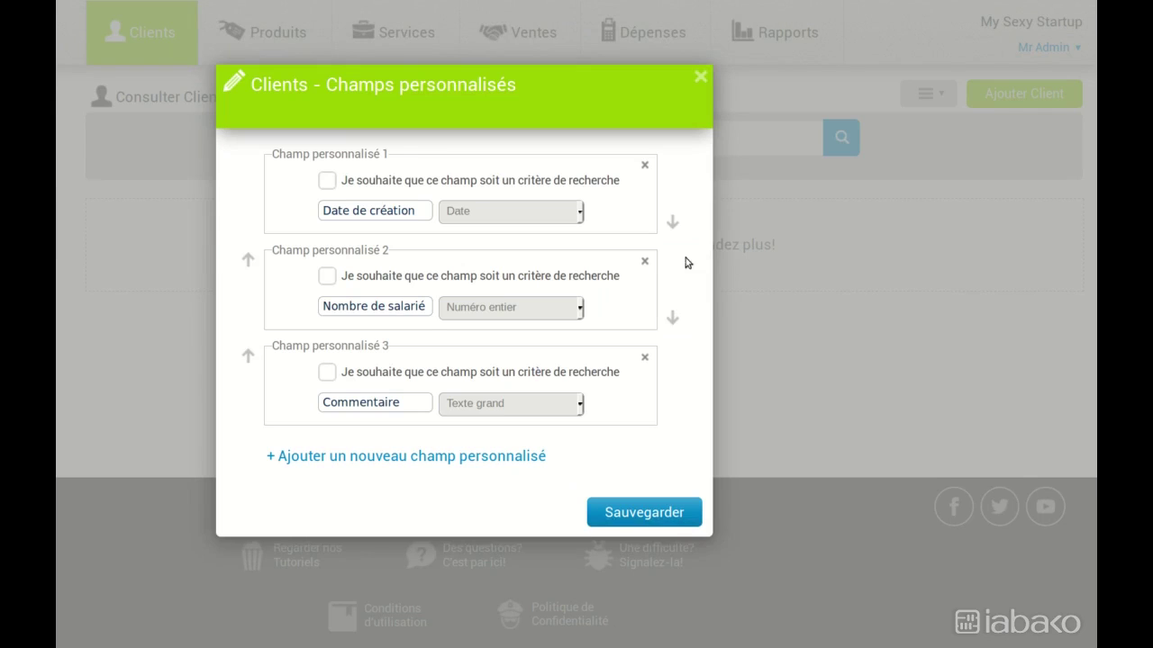
click(434, 459)
click(381, 493)
text(Cours)
click(487, 499)
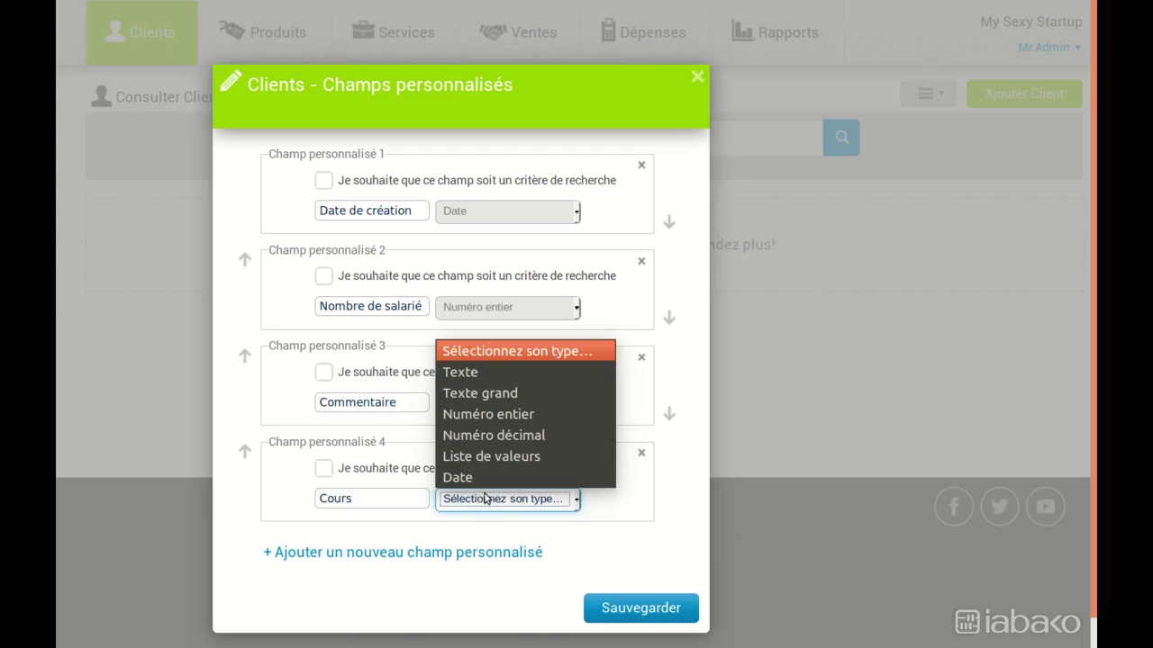
click(491, 456)
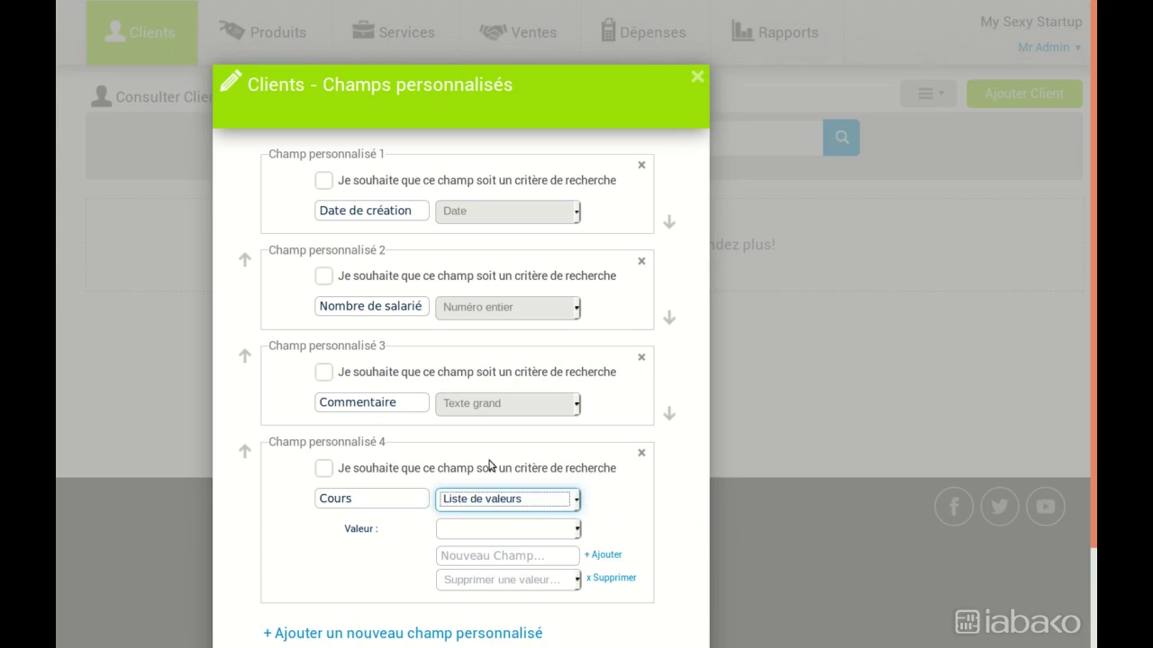
Add the value "Cours 1" to the Cours field's list of values.
click(572, 531)
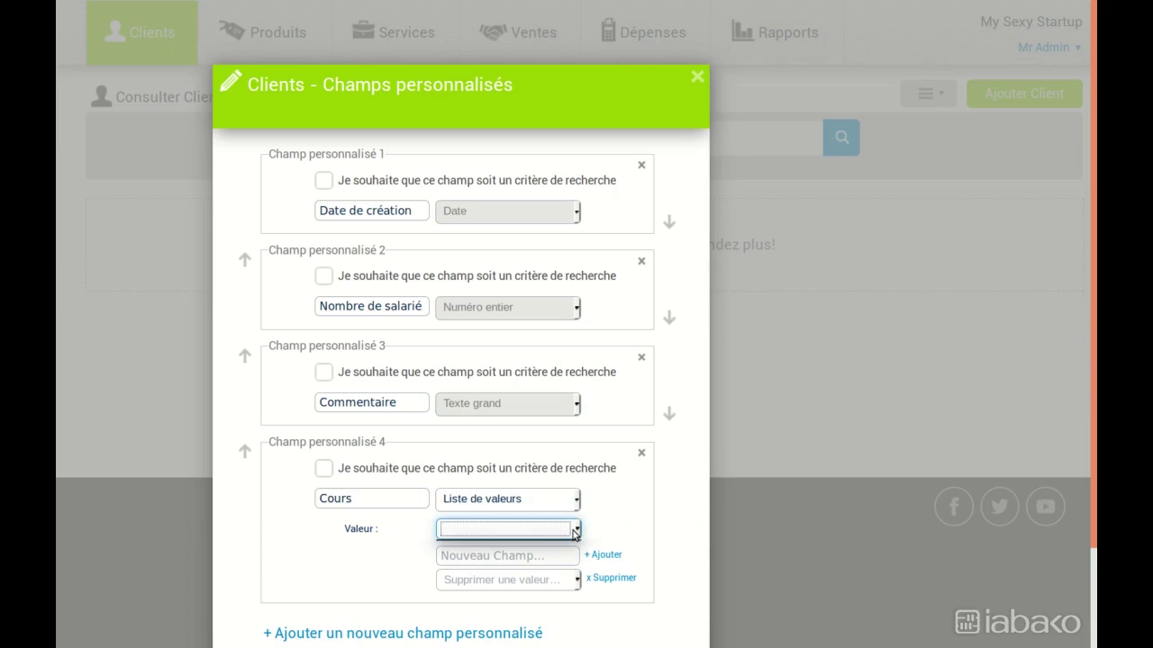
click(532, 555)
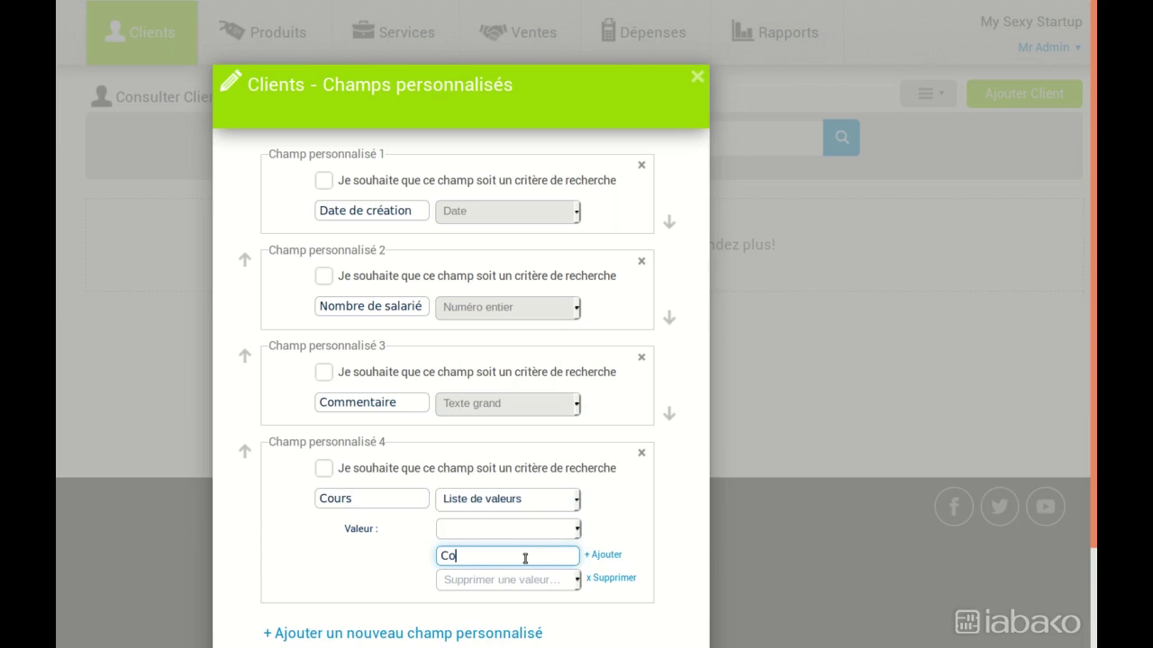
text(Cours 1)
click(598, 556)
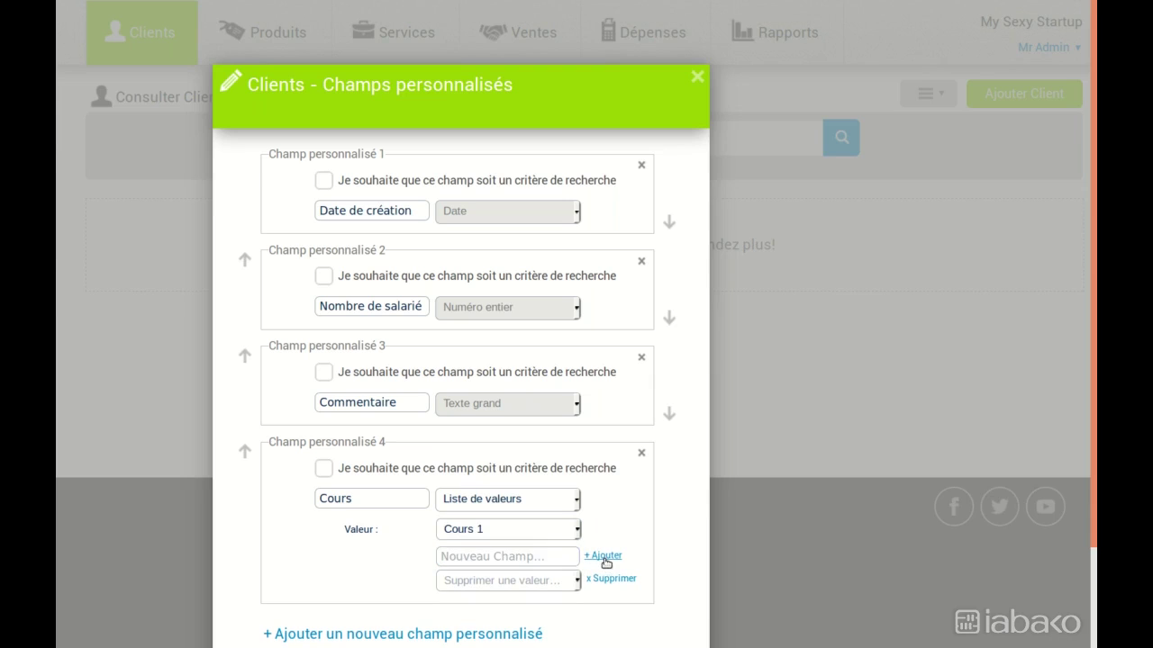
Add the values "Cours 2" and "Cours 3" to the Cours field's list and check the list of values.
click(514, 555)
text(Cours 2)
click(599, 555)
click(522, 556)
text(C)
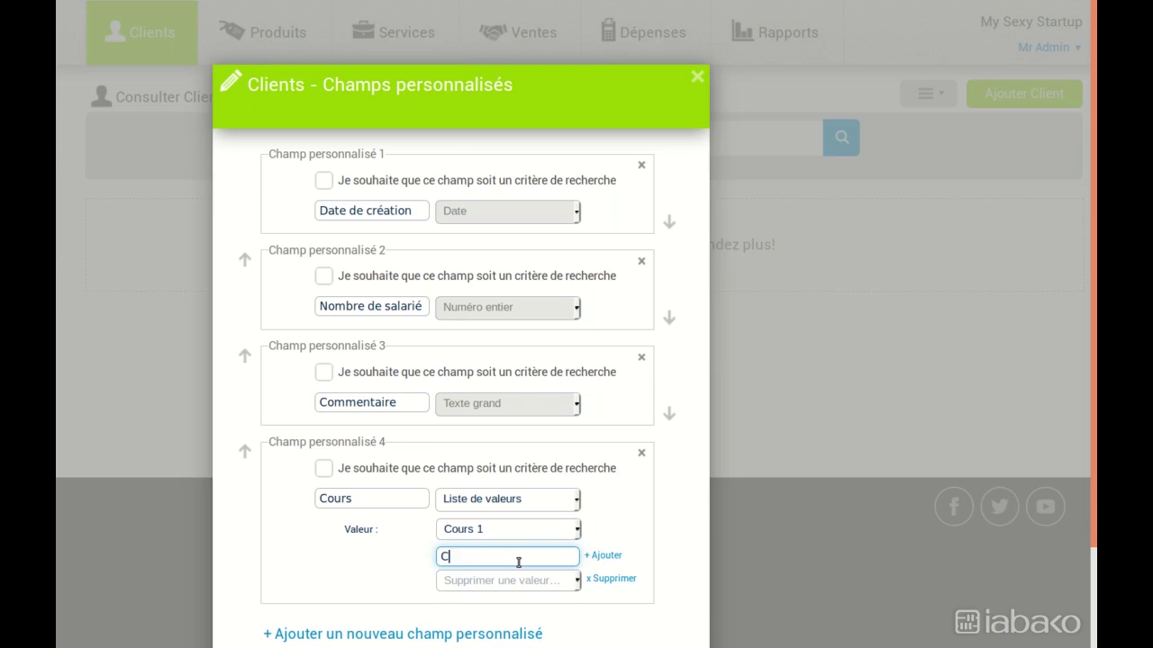
text(ours 3)
click(598, 556)
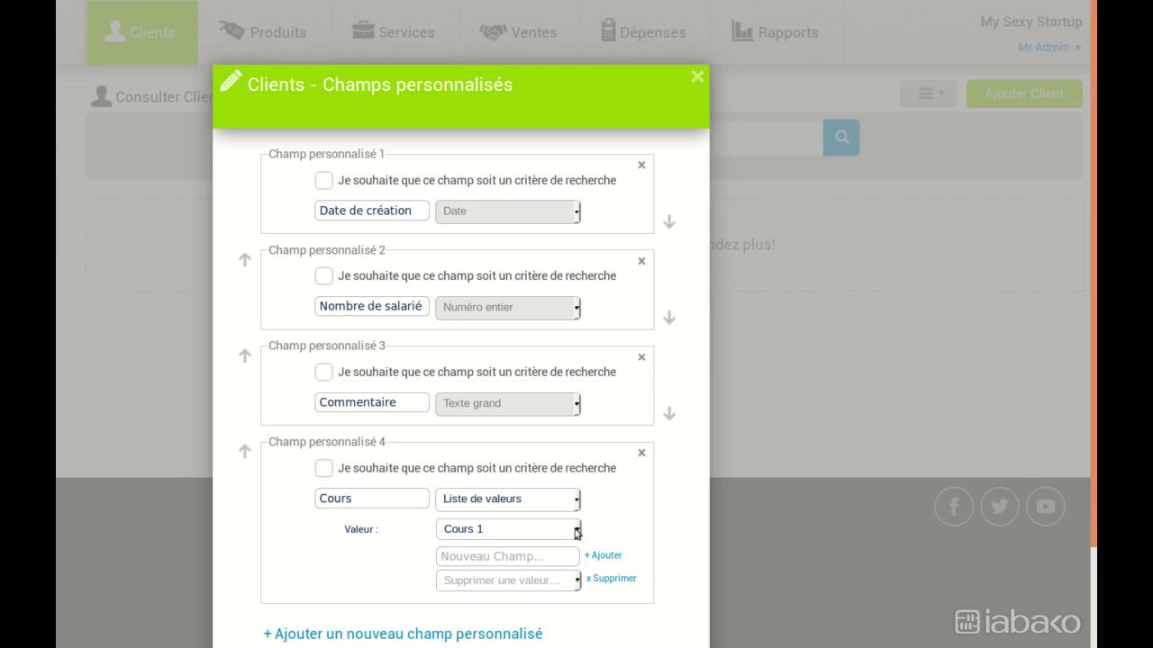
click(578, 532)
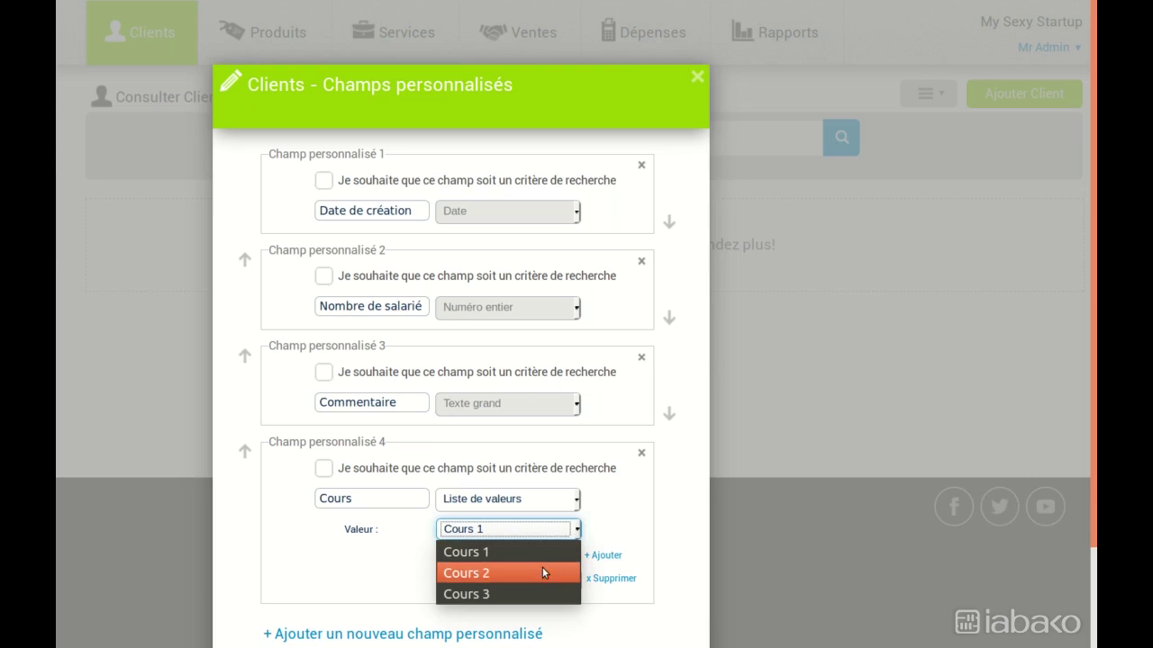
click(634, 513)
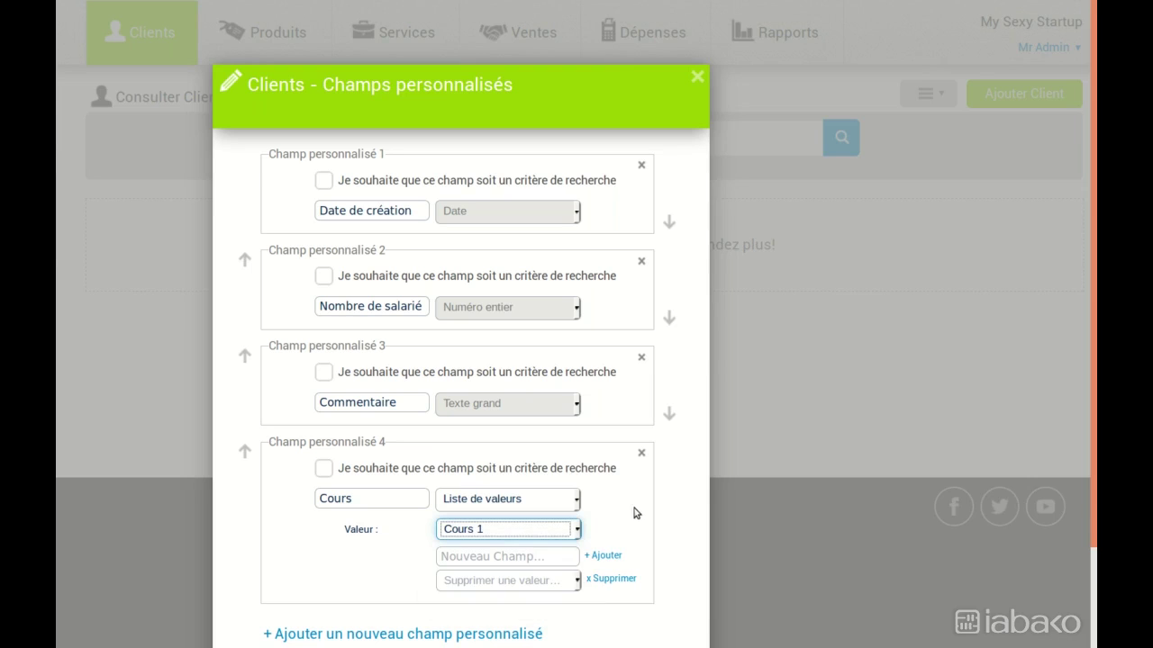
Make the Cours field a search criterion, move it above Commentaire, and save the custom fields.
click(466, 473)
scroll(622, 505, down, 2)
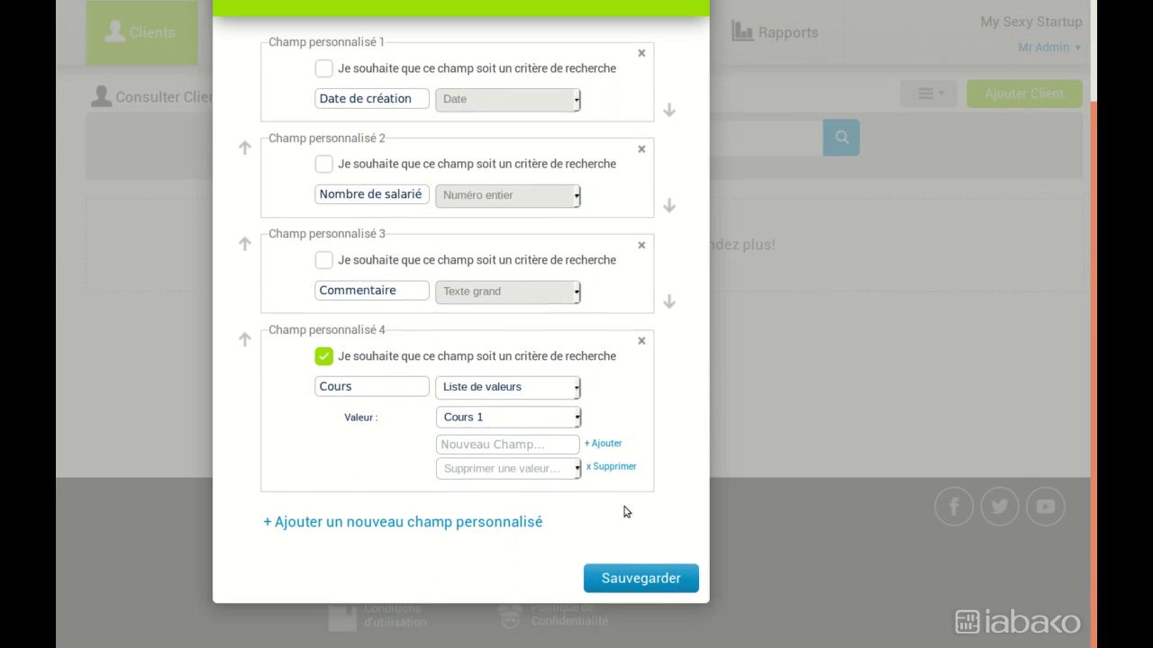
click(245, 341)
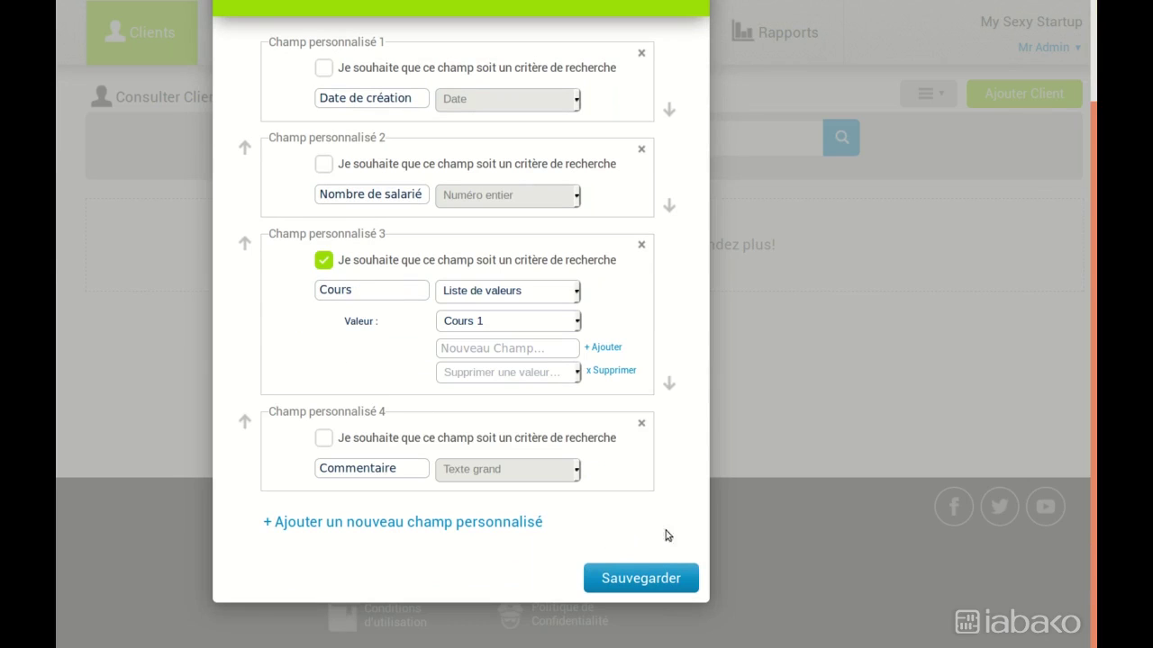
click(668, 578)
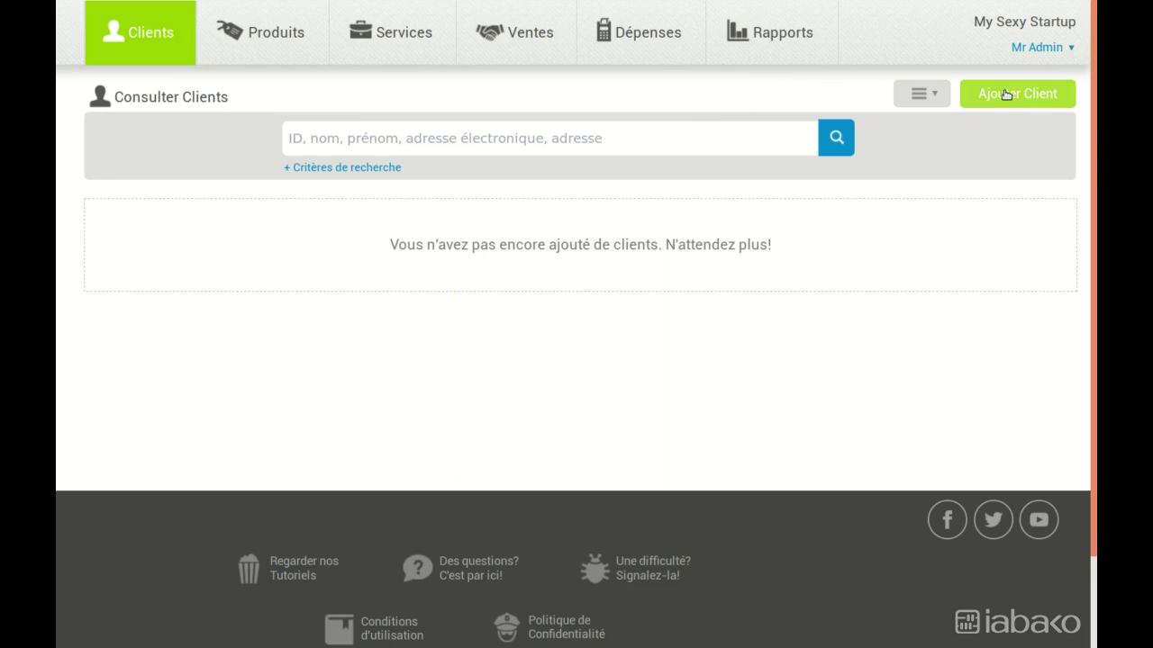
Add a new client of type Homme with a first name and last name, and set Cours to Cours 2.
click(1004, 93)
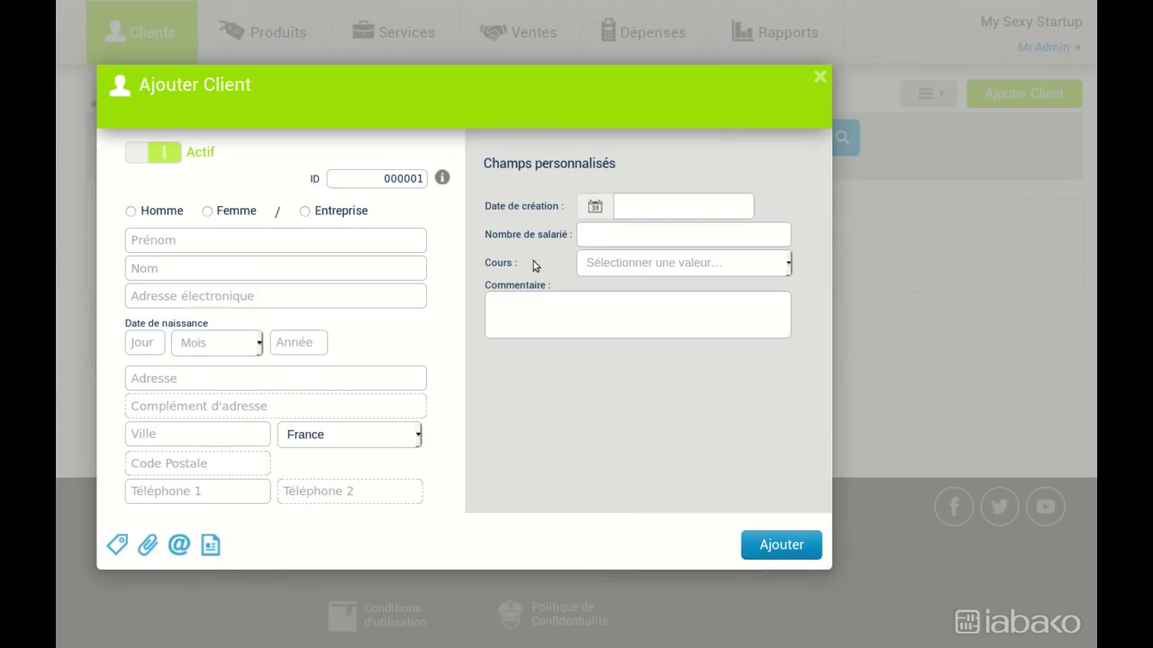
click(693, 263)
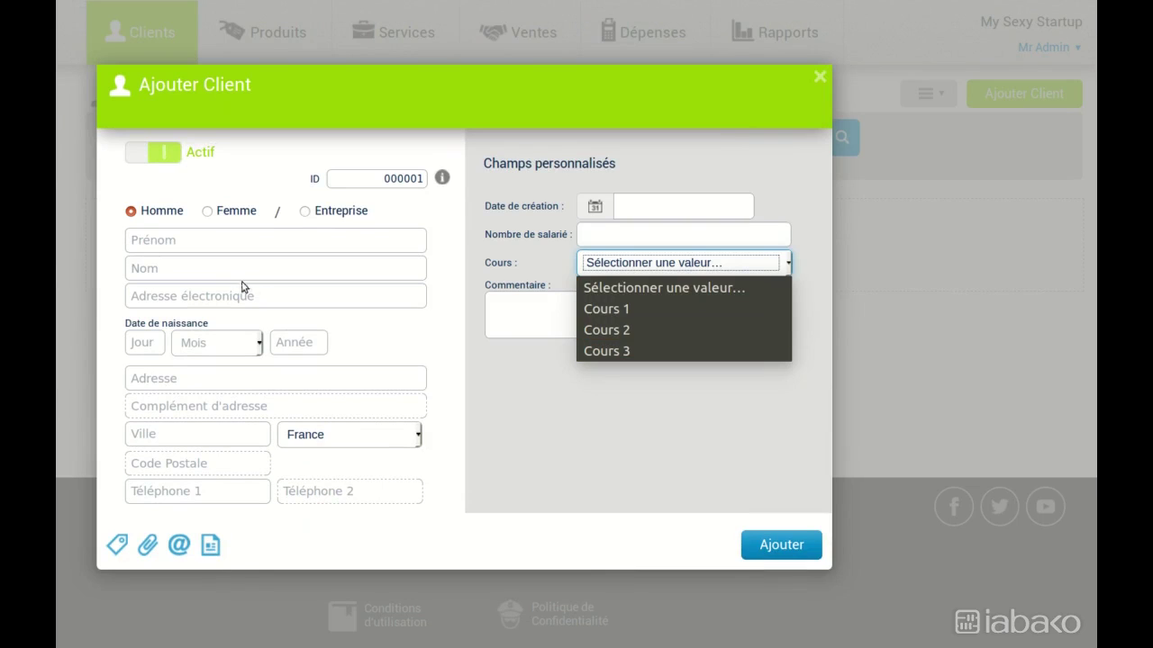
click(171, 239)
text(François)
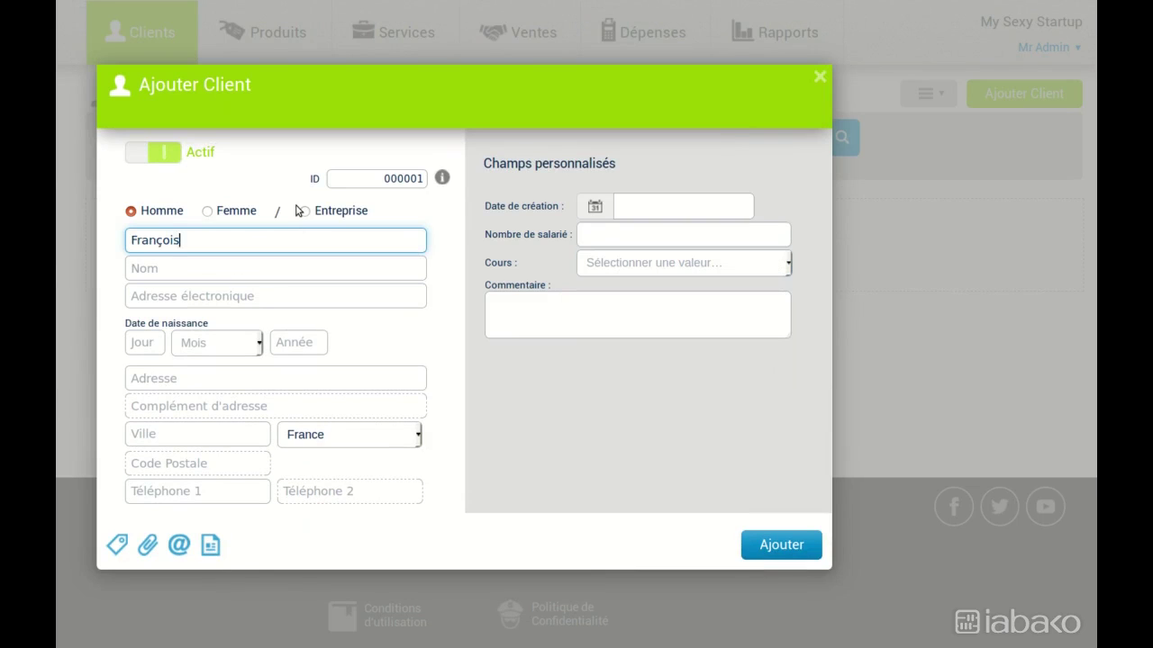
key(Tab)
text(DUPON)
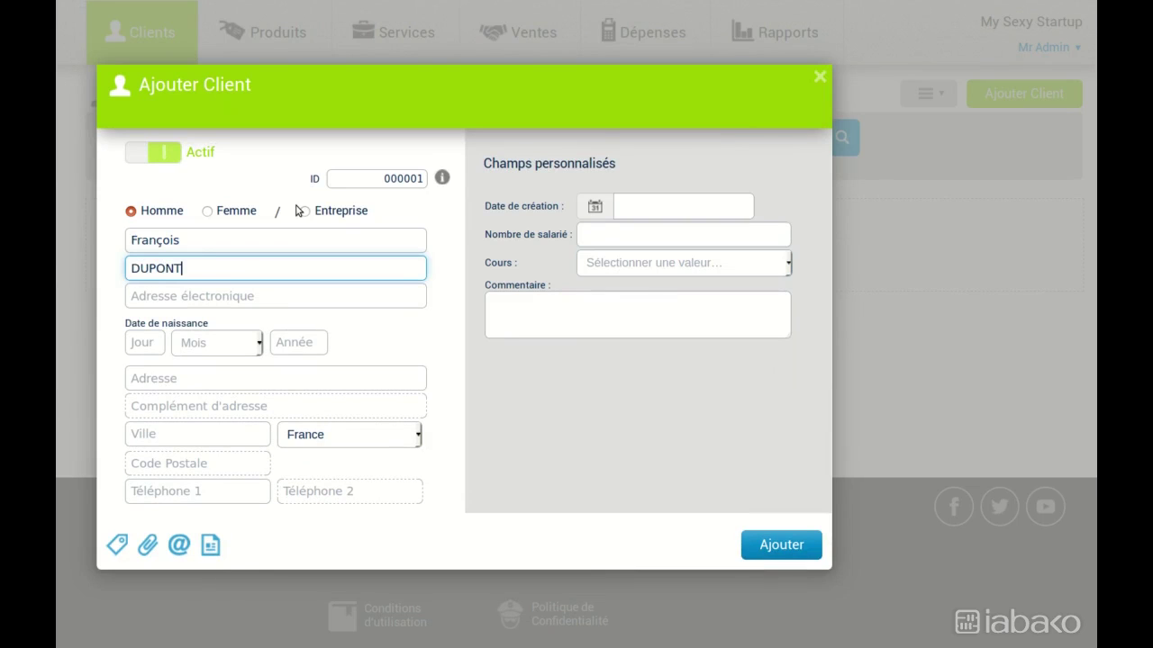
click(724, 266)
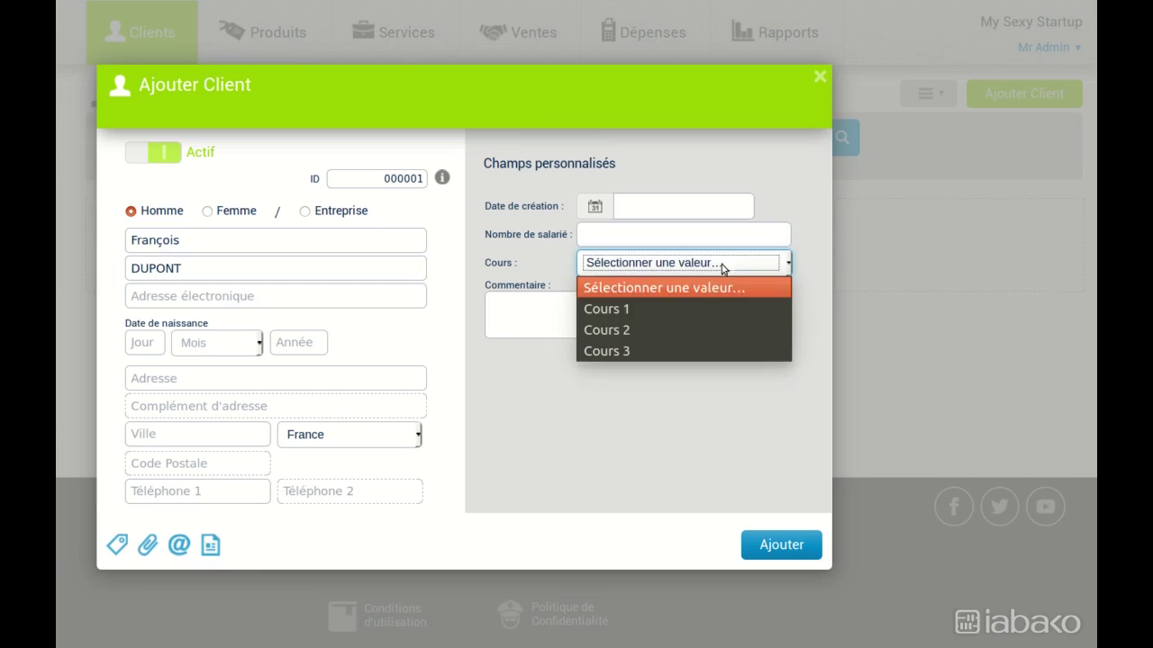
click(666, 329)
click(768, 546)
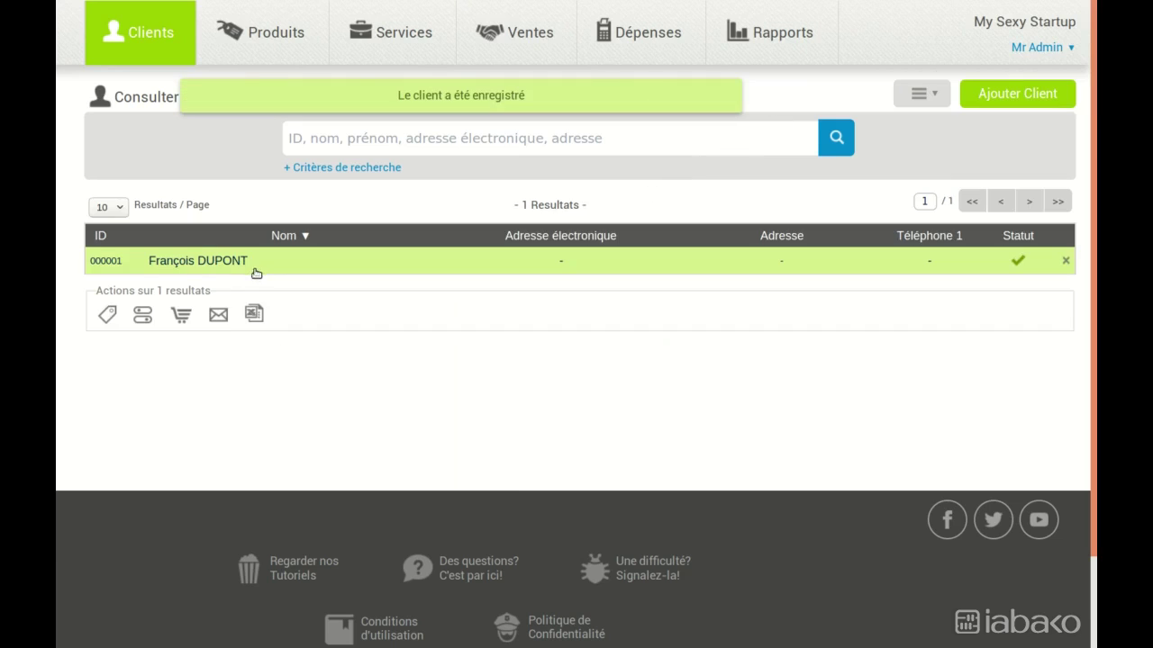
Expand the client search criteria to the custom fields and filter the clients by Cours 1.
click(355, 168)
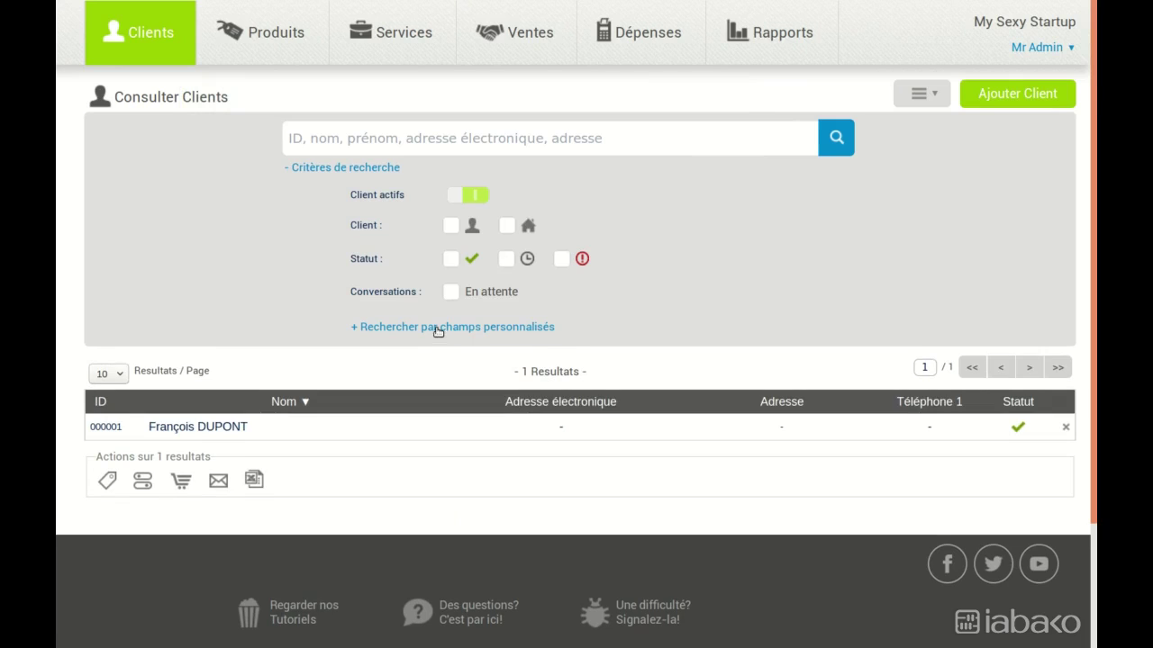
click(438, 330)
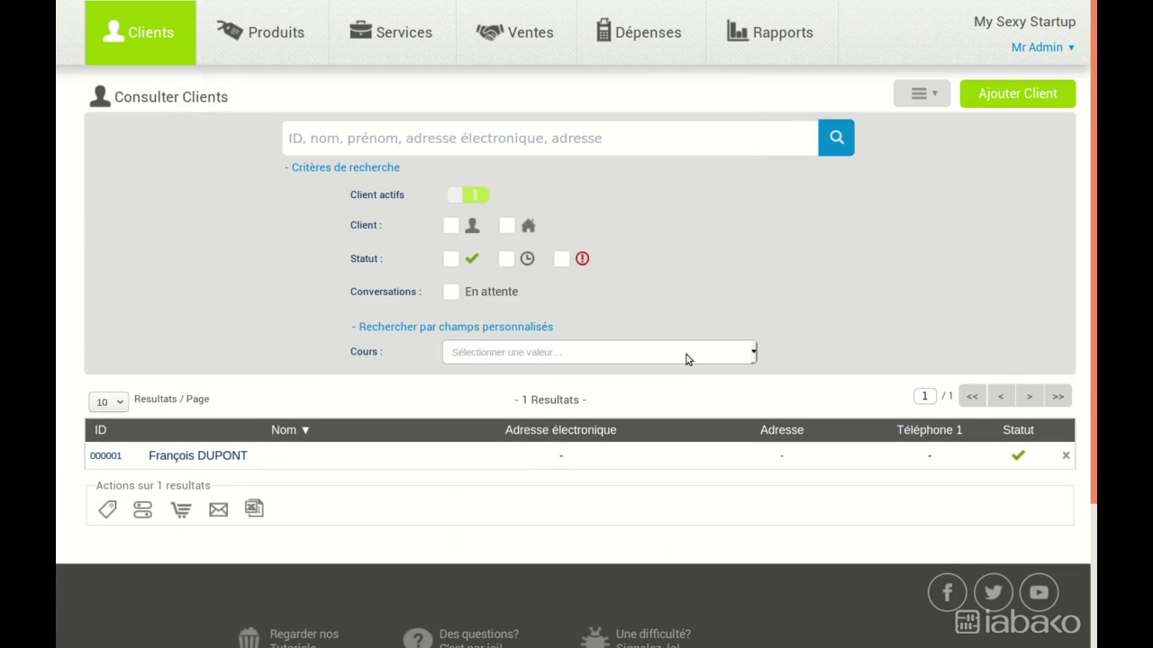
click(740, 357)
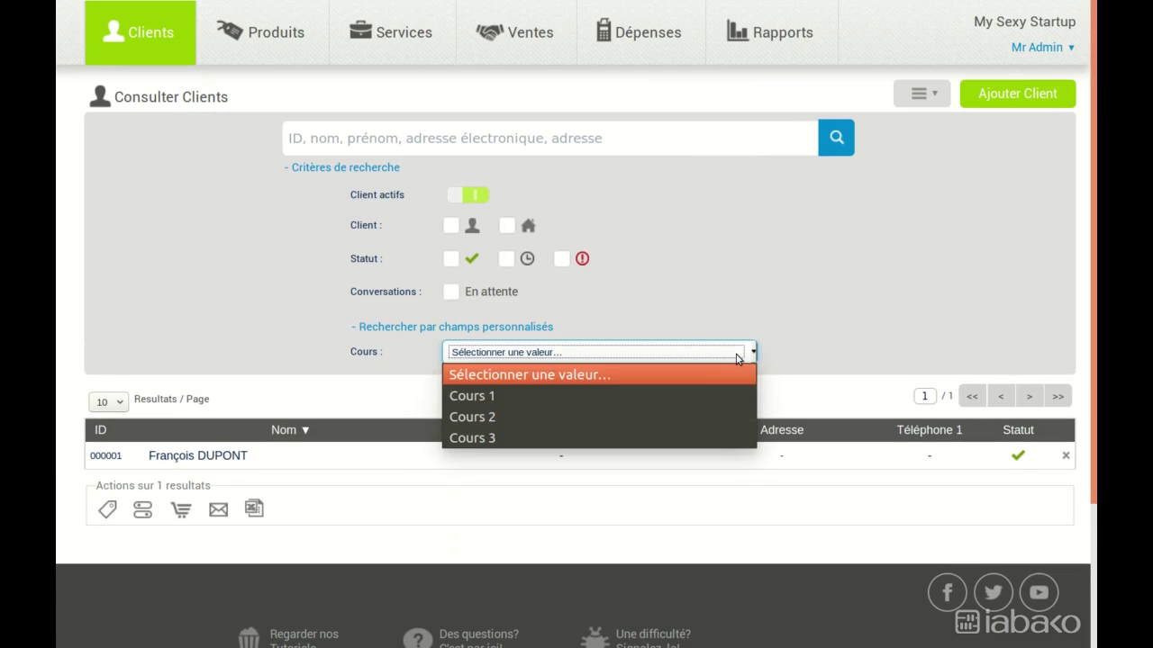
click(696, 395)
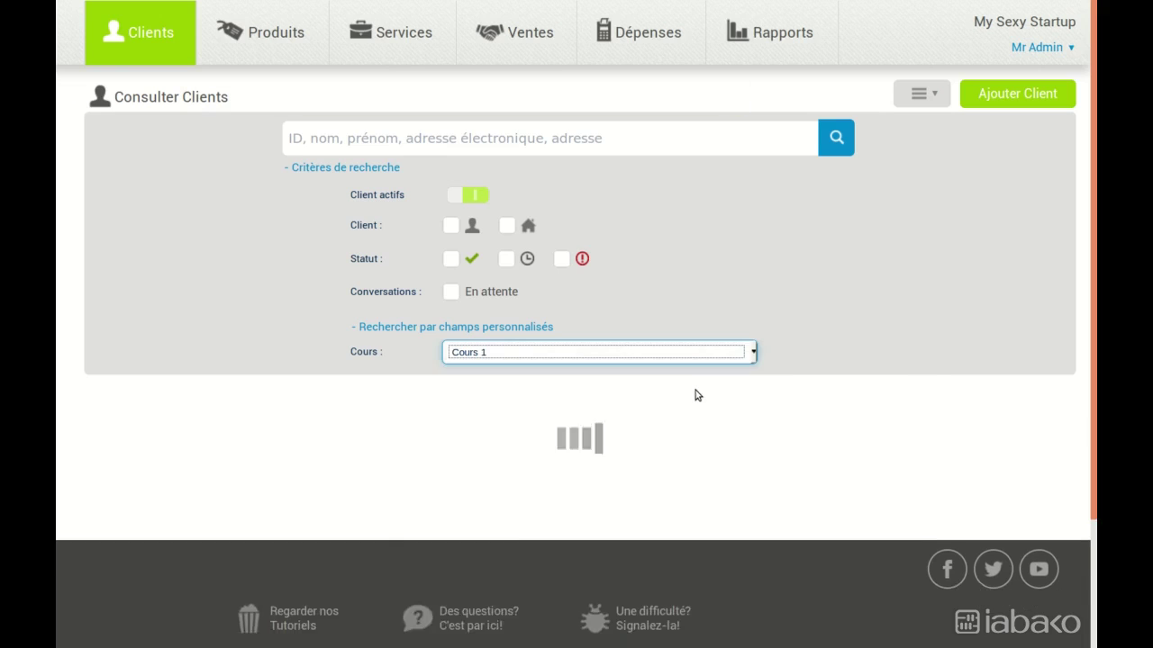
Filter the clients by Cours 2 instead and select the listed client.
click(741, 354)
click(545, 417)
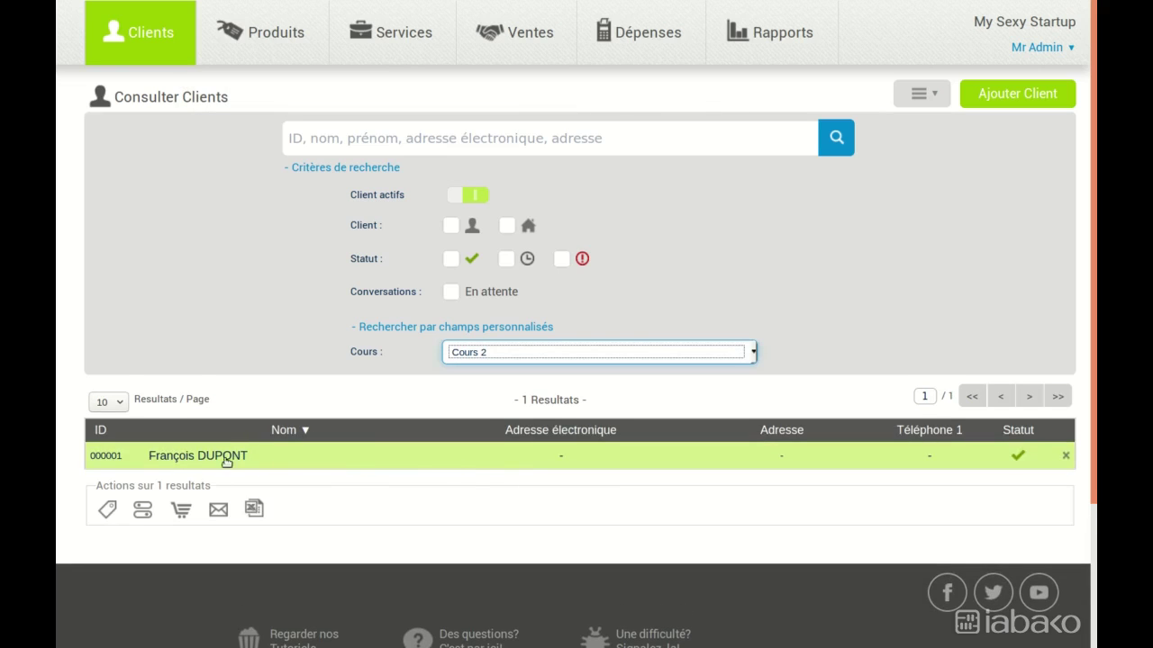
click(488, 458)
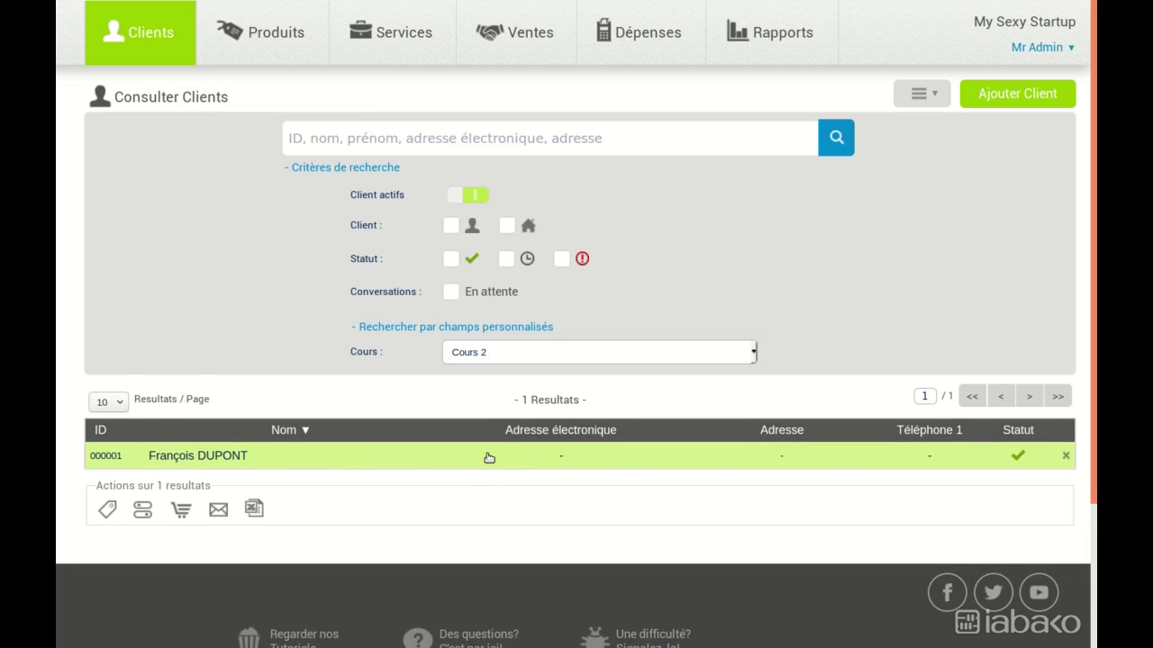